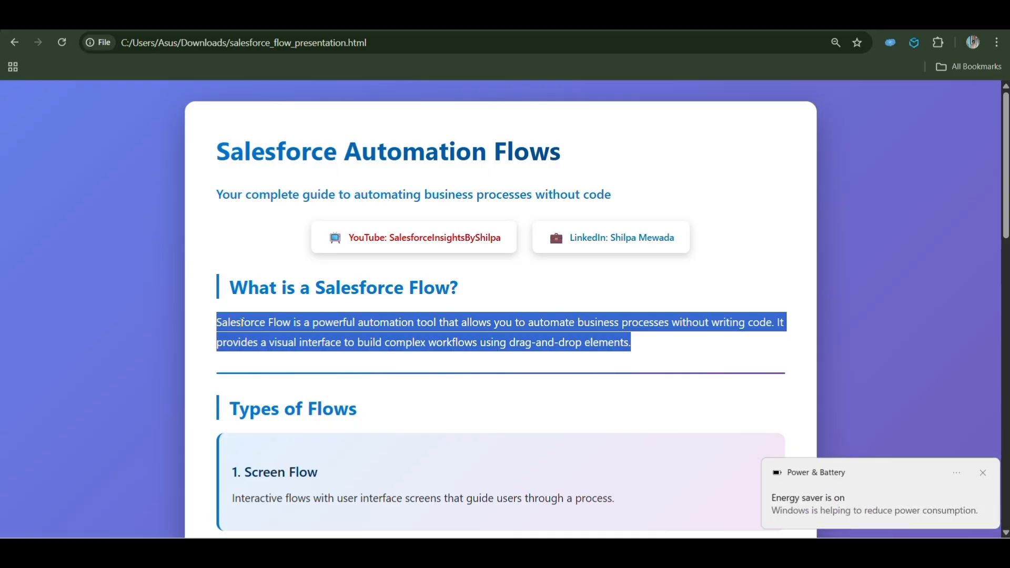
Step: Read through the Types of Flows section of the presentation, from Screen Flow to Platform Event-Triggered Flow
scroll(341, 359, down, 2)
click(218, 305)
drag(230, 306, 459, 447)
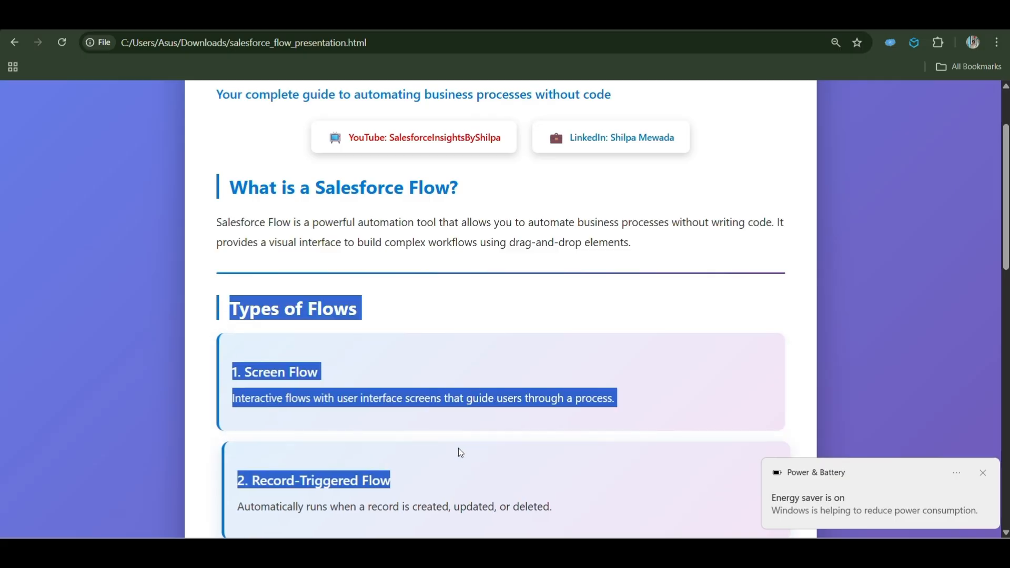
scroll(459, 447, down, 2)
drag(459, 294, 248, 279)
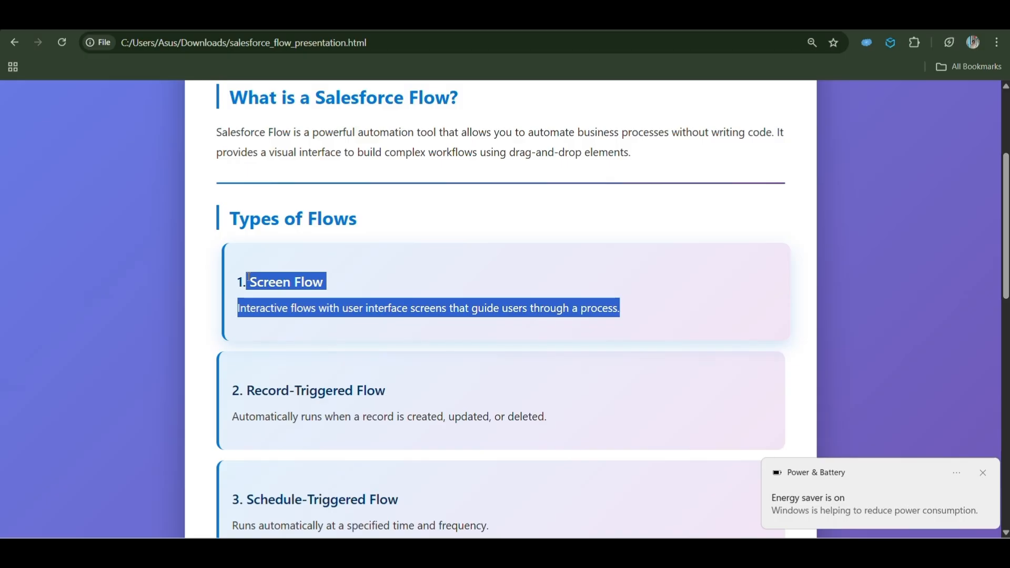
scroll(271, 284, down, 2)
drag(551, 337, 243, 308)
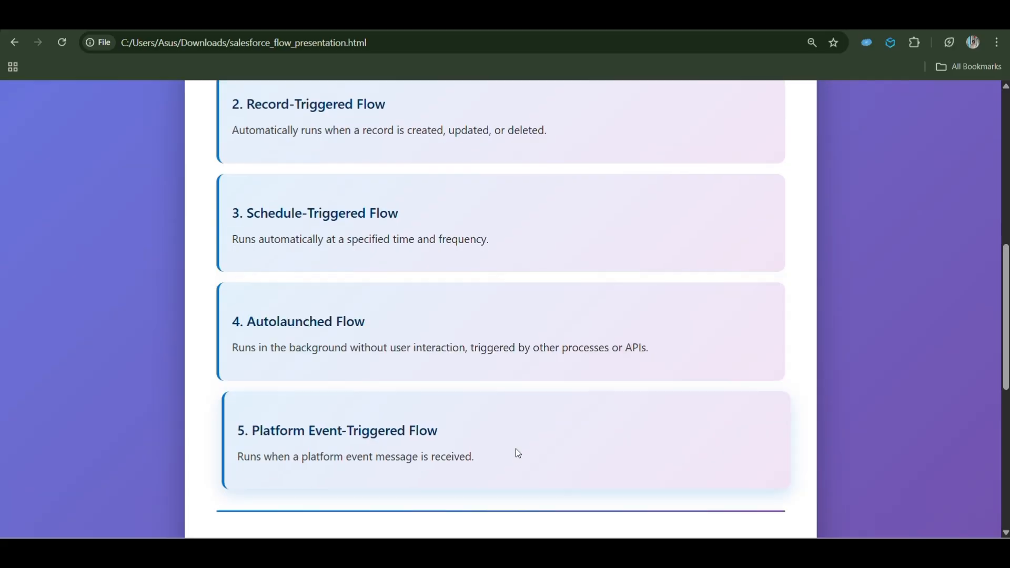
drag(488, 464, 249, 425)
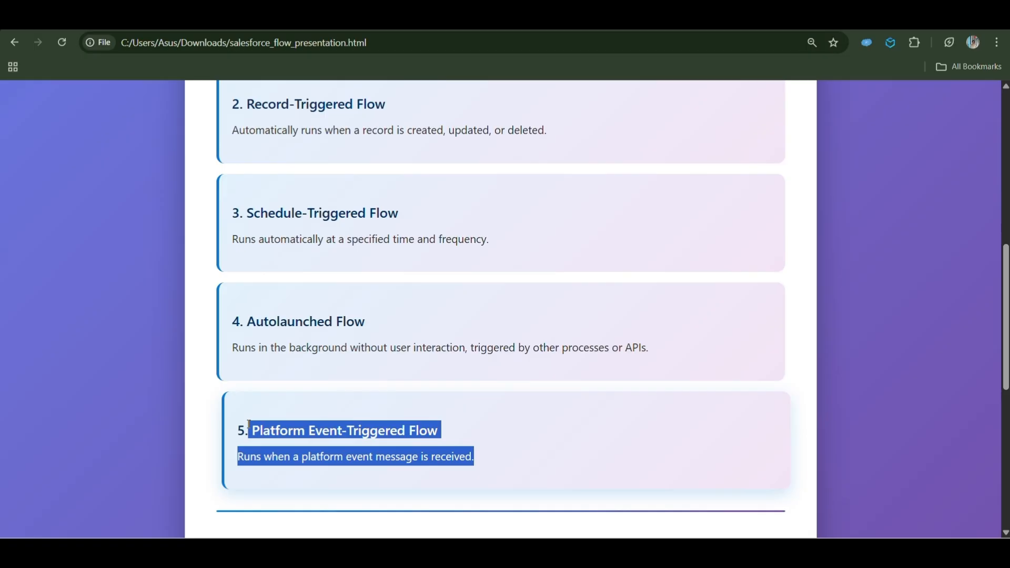
scroll(249, 424, up, 1)
scroll(249, 424, up, 3)
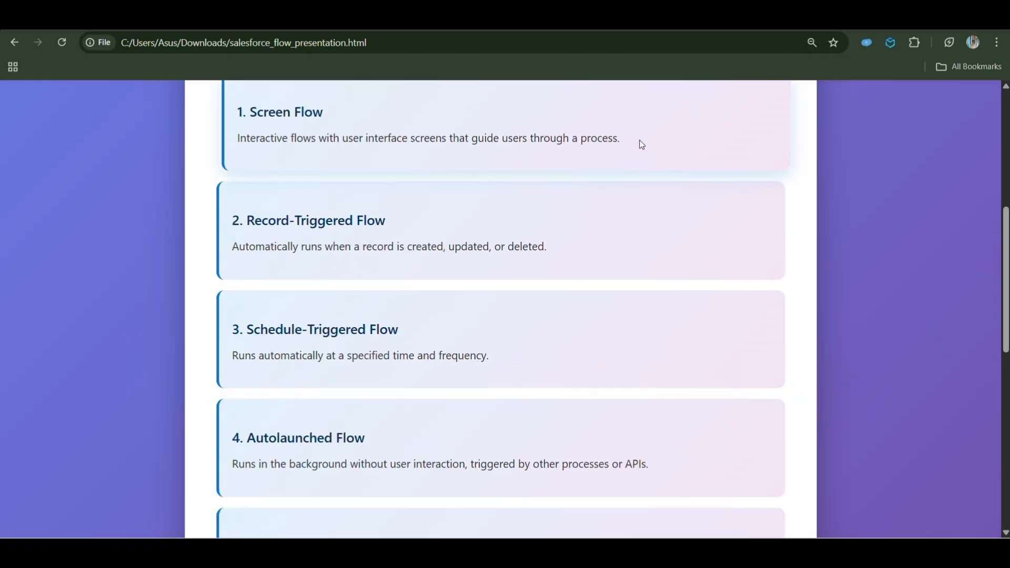
drag(638, 144, 221, 114)
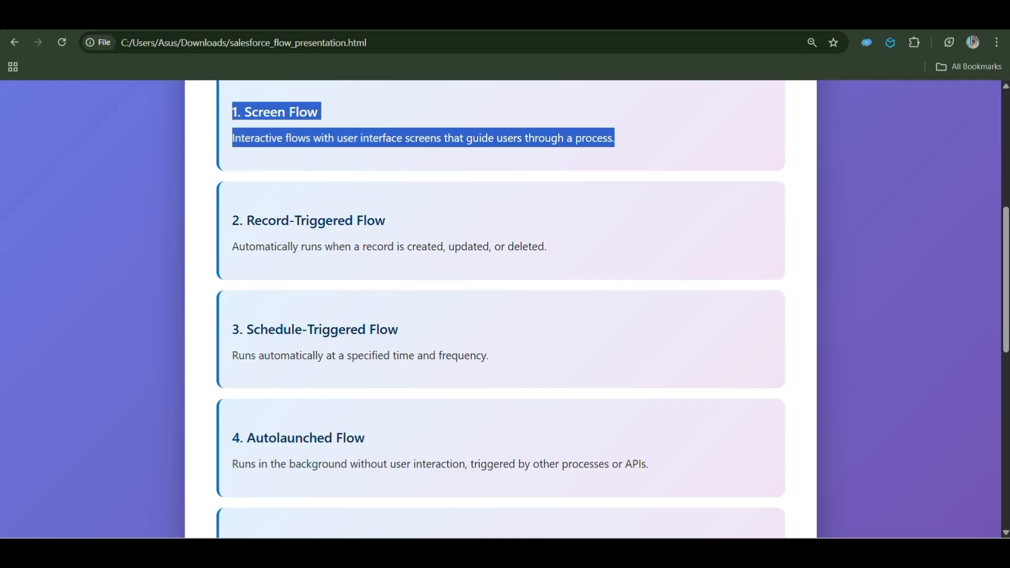
Step: Switch to the Salesforce org, open Setup and go to the Flows page under Process Automation
click(210, 17)
click(918, 104)
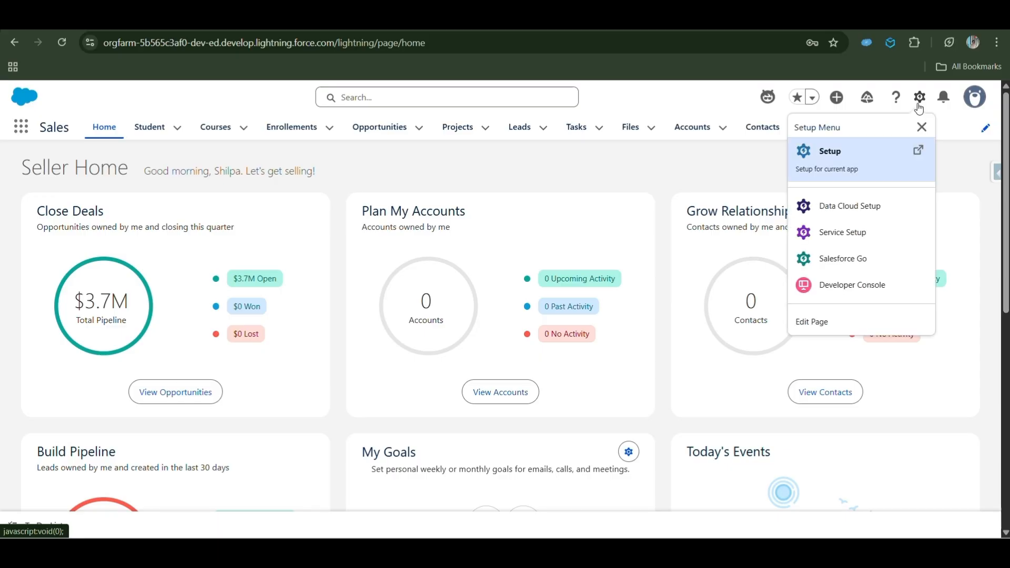
click(827, 149)
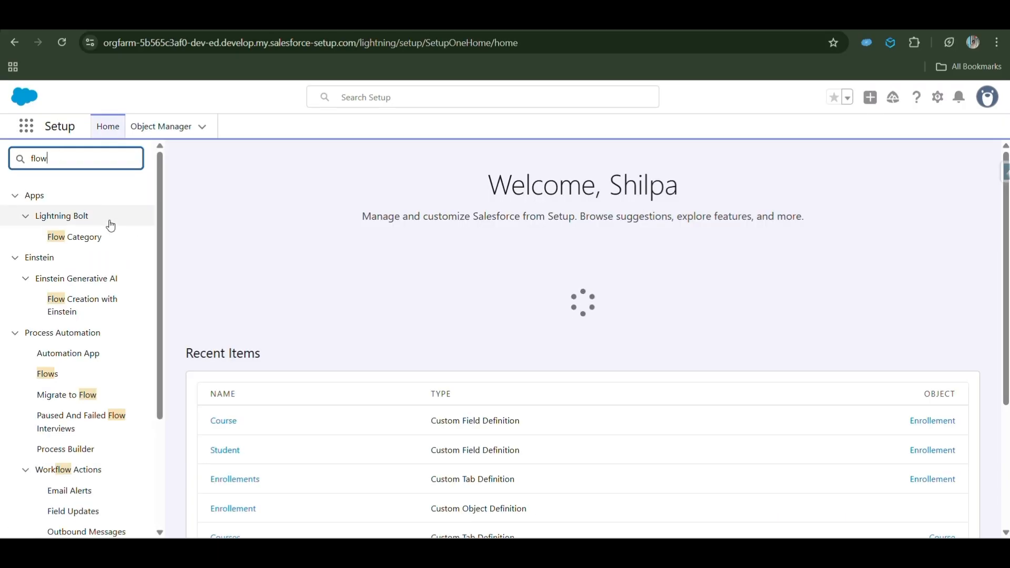
scroll(110, 225, down, 1)
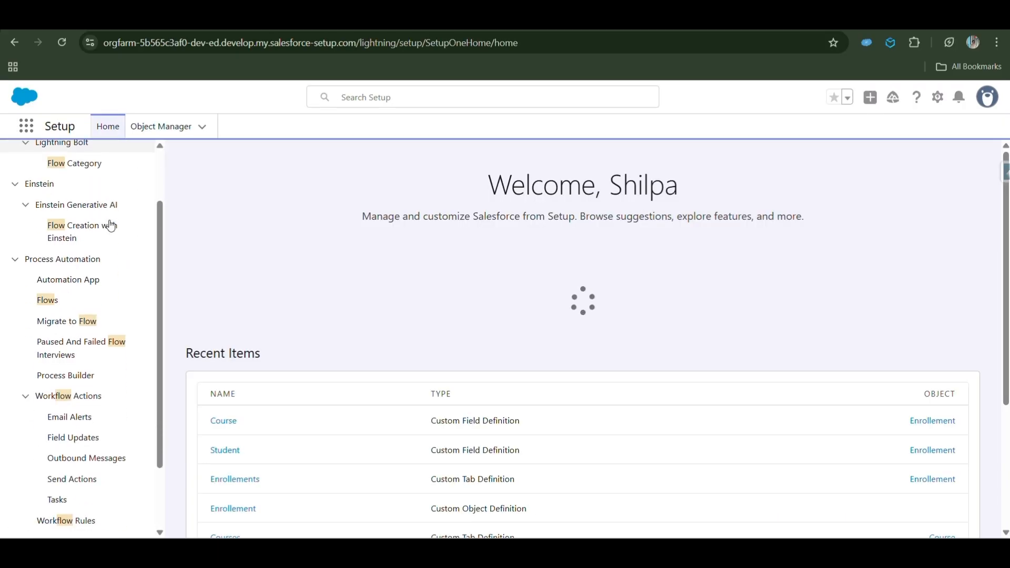
click(49, 300)
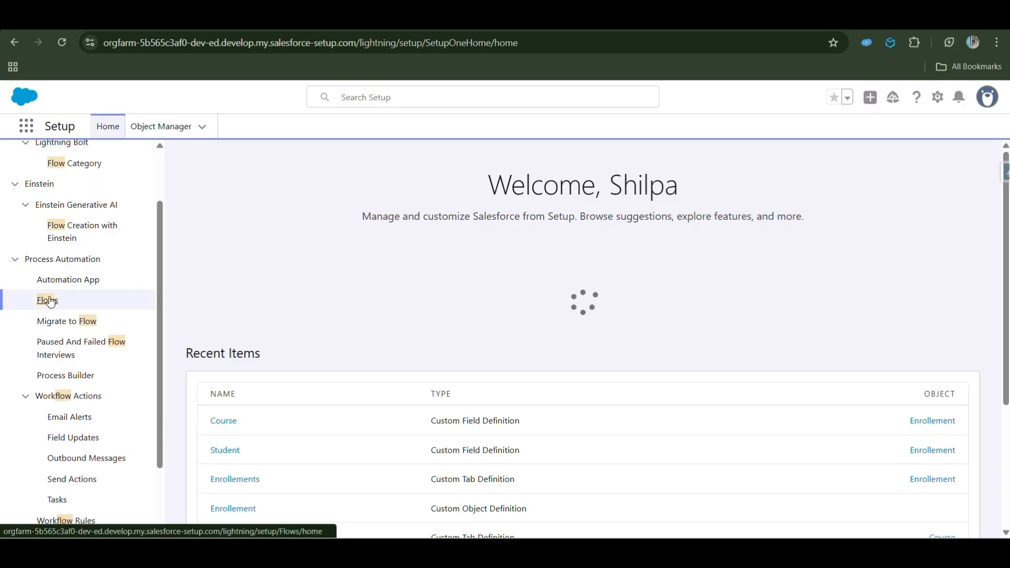
Step: Create a new flow of the Screen Flow type and dismiss the error dialog
click(951, 176)
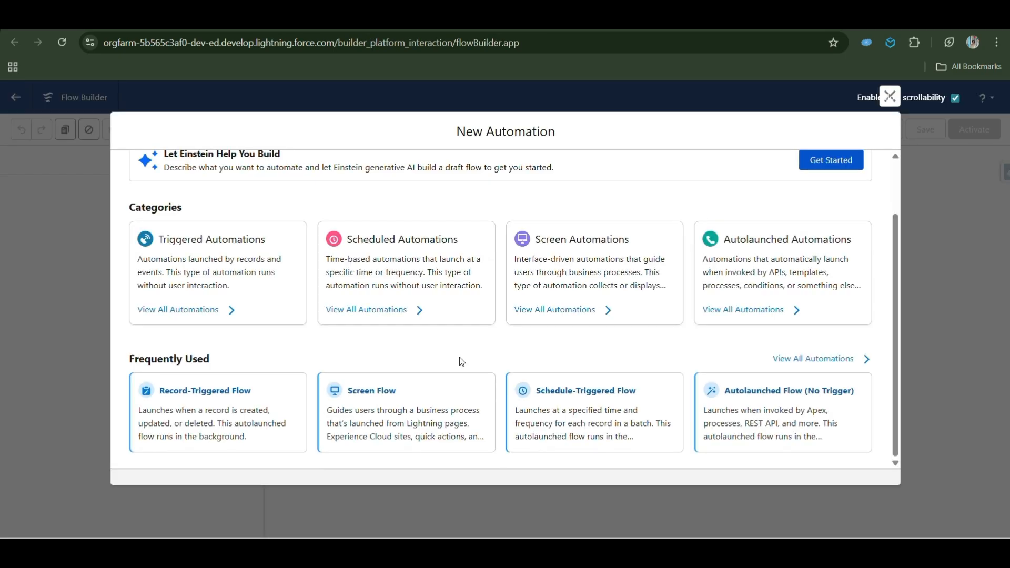
click(389, 414)
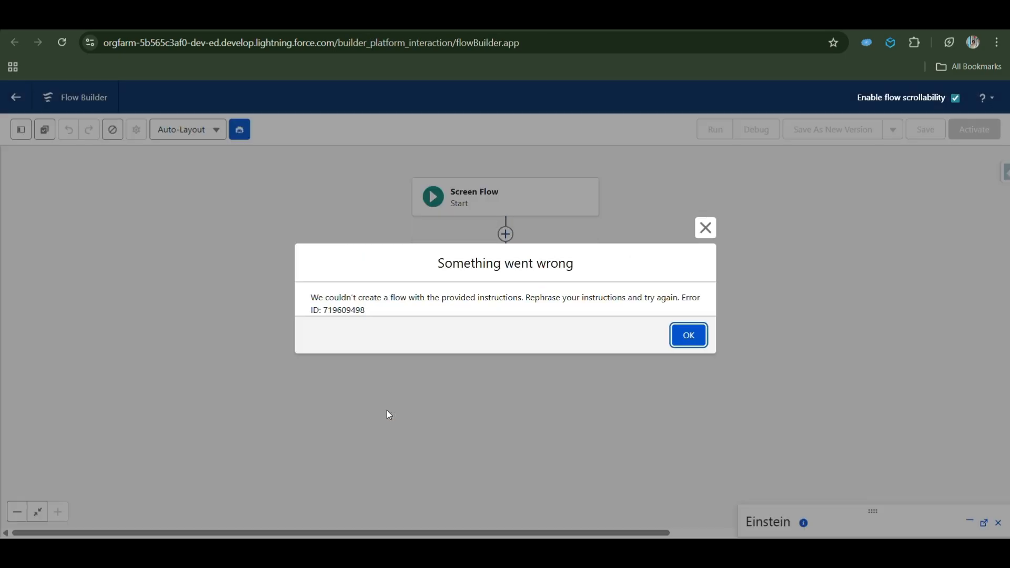
click(705, 234)
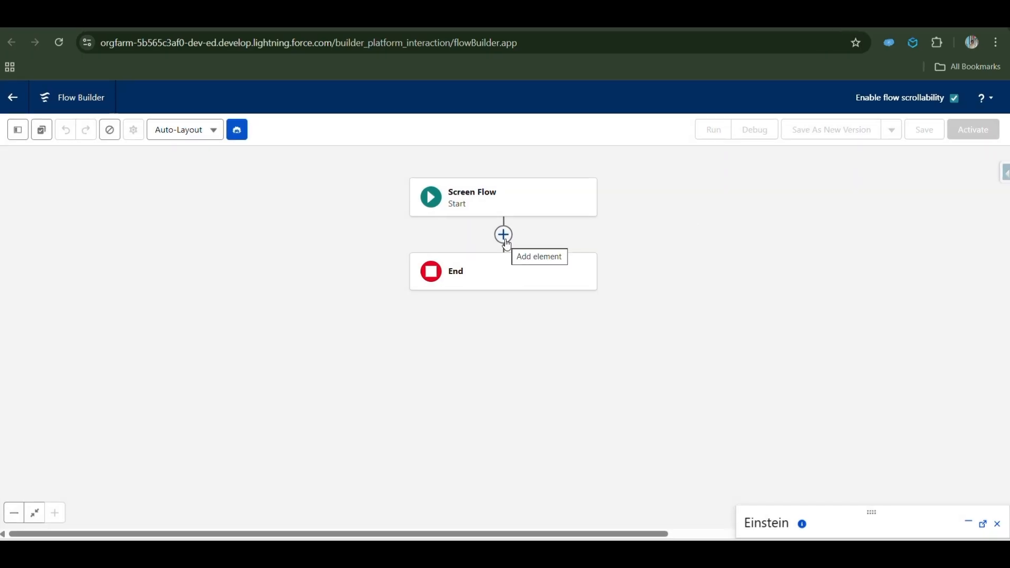
Step: Add a Screen element after the start of the flow and label it Employee Information
click(505, 235)
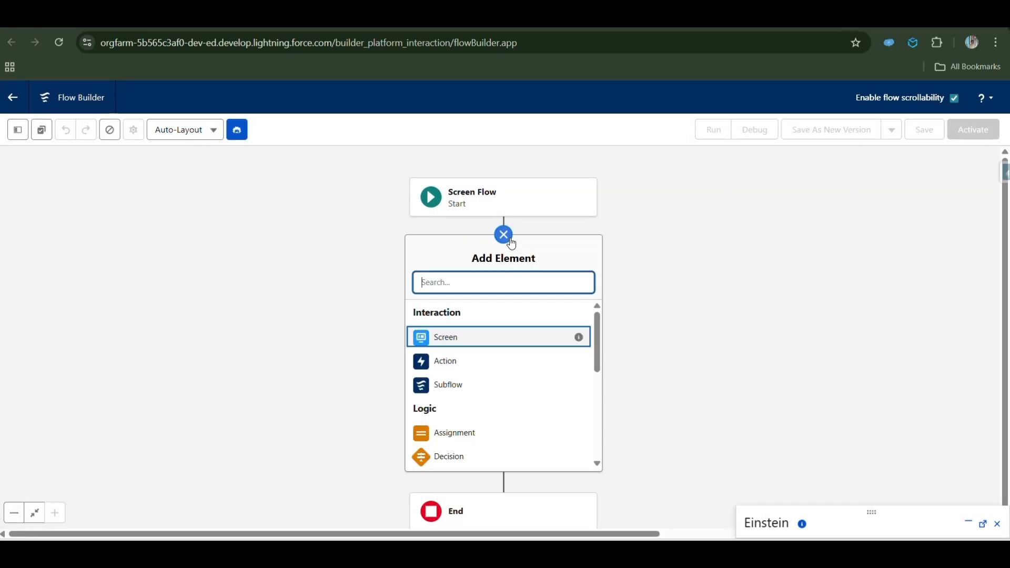
click(434, 338)
text(Employee Information)
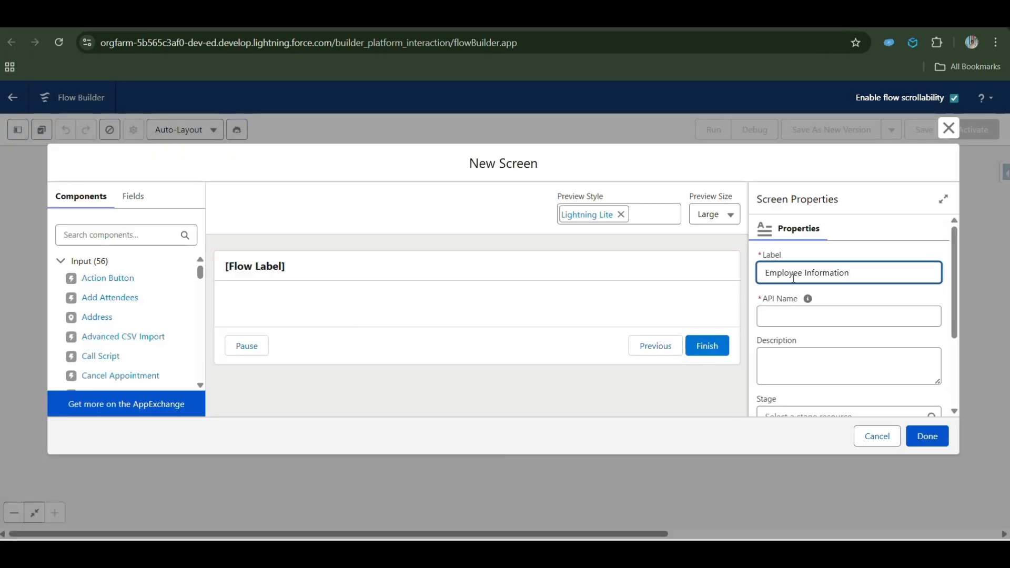
click(815, 339)
scroll(816, 339, down, 2)
Step: Add a Text component labelled First Name to the screen and make it required
click(138, 235)
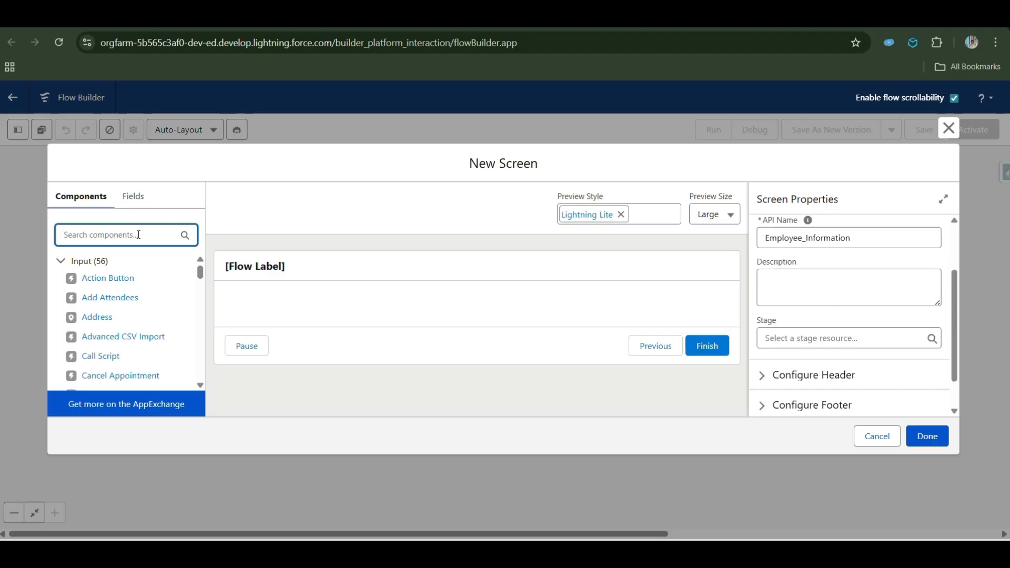
text(text)
drag(88, 297, 280, 305)
text(First Name)
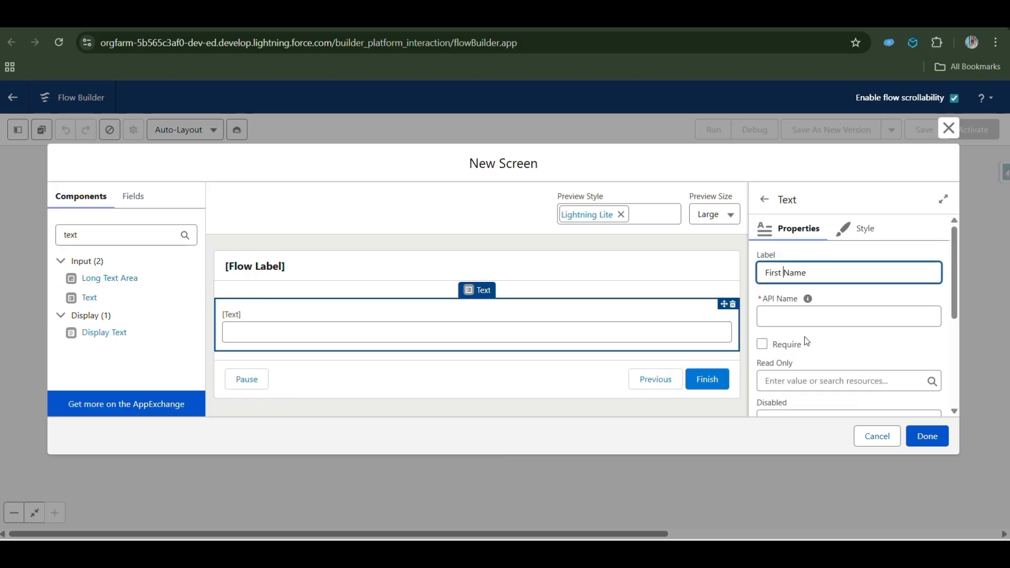
click(763, 345)
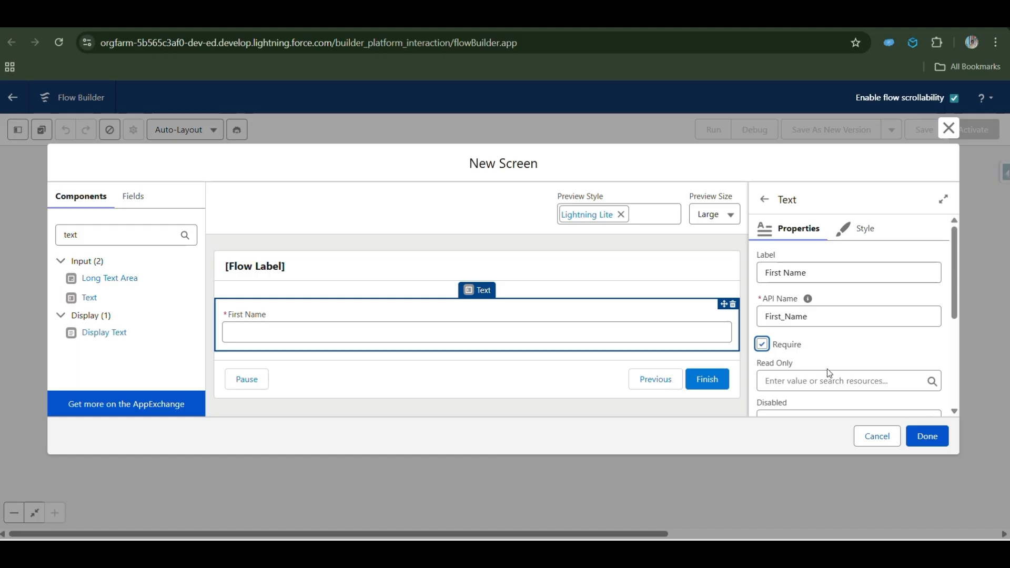
Step: Add a second Text component labelled Last Name below First Name and make it required
click(135, 241)
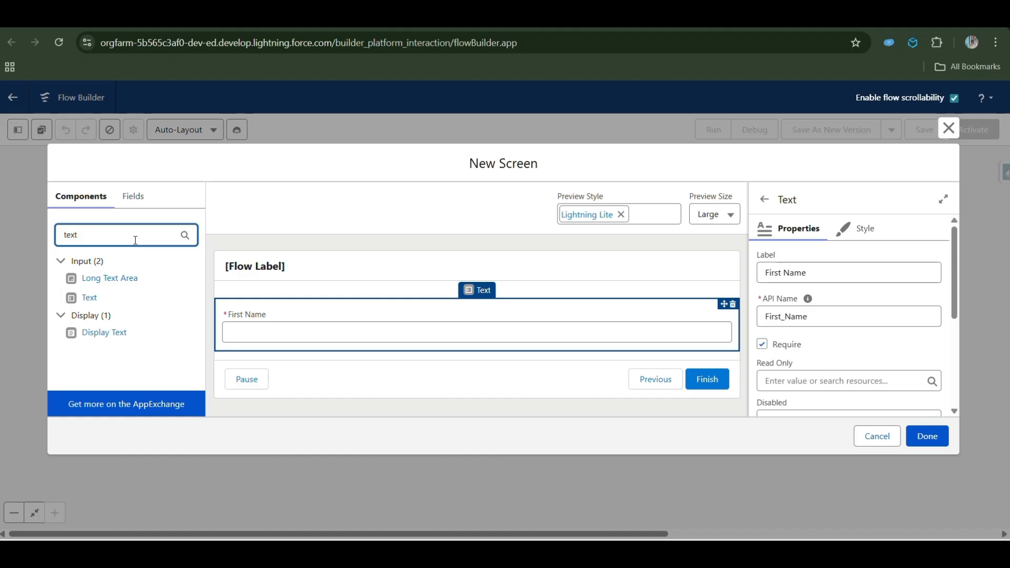
drag(89, 298, 246, 352)
text(Last Name)
click(810, 328)
click(762, 344)
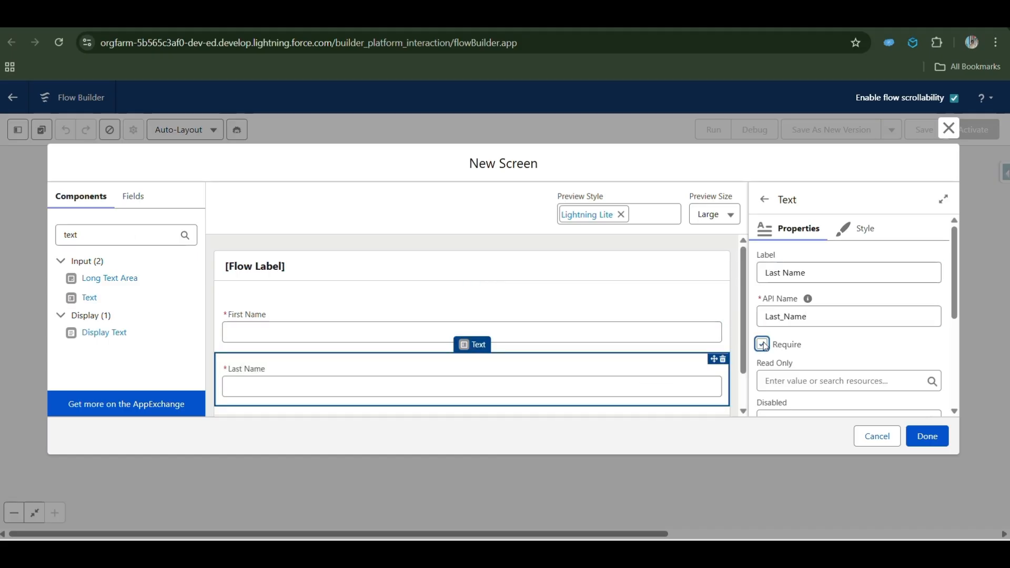
Step: Add an Email component below Last Name with the API name EmailAddress, keeping the label Email
double_click(90, 232)
text(email)
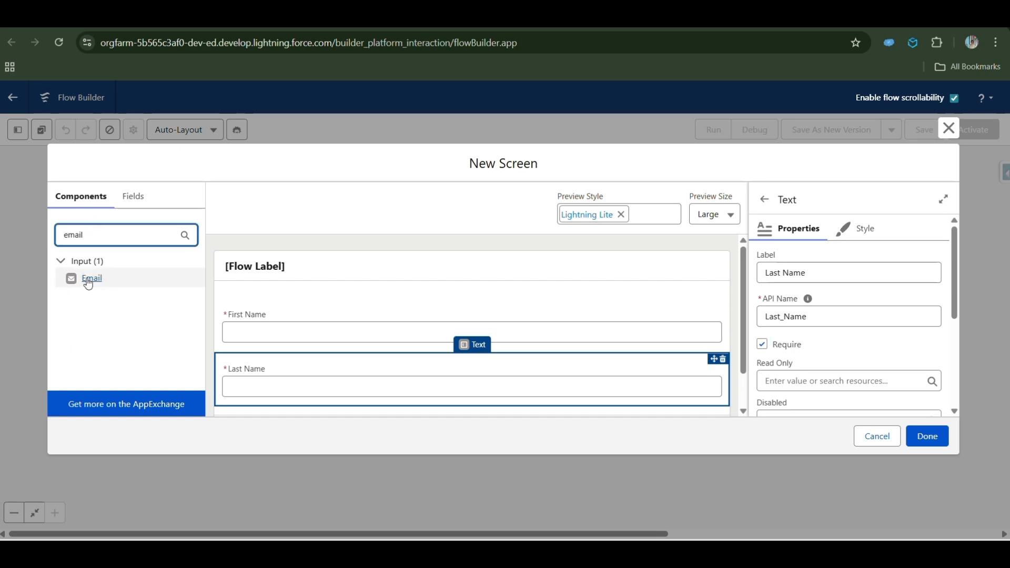
drag(89, 284, 272, 405)
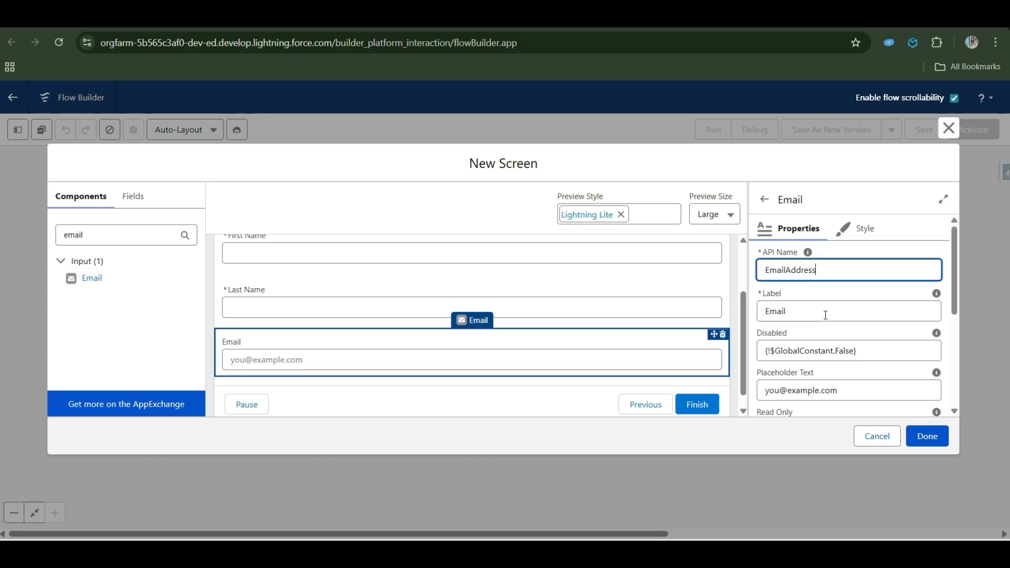
click(825, 316)
scroll(873, 374, down, 4)
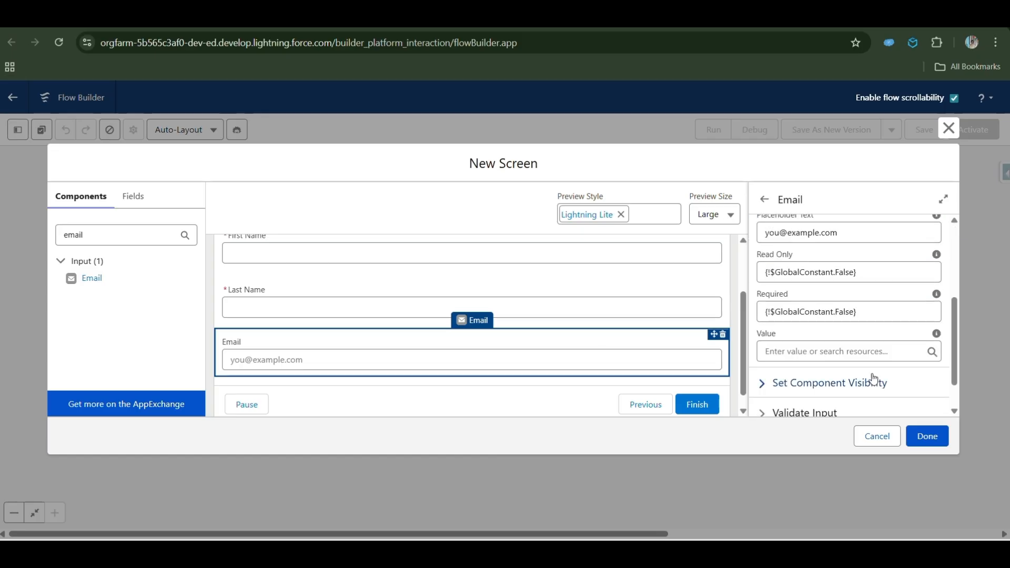
Step: Set the Email component's Required property to $GlobalConstant.True
click(852, 284)
key(BackSpace)
key(BackSpace)
key(BackSpace)
key(BackSpace)
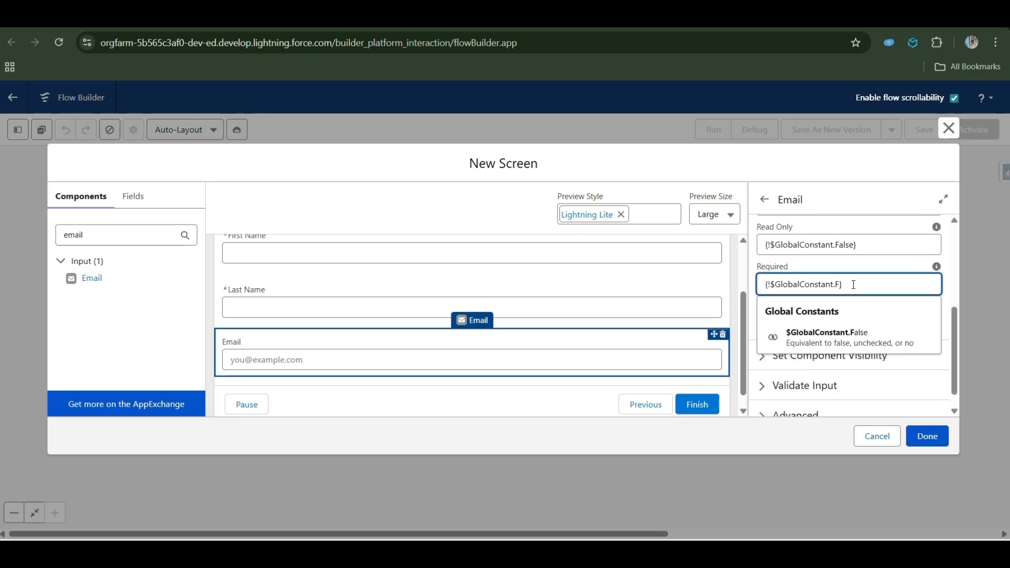
key(BackSpace)
text(true)
click(829, 337)
Step: Add a Date component labelled Start Date below Email and make it required
click(94, 235)
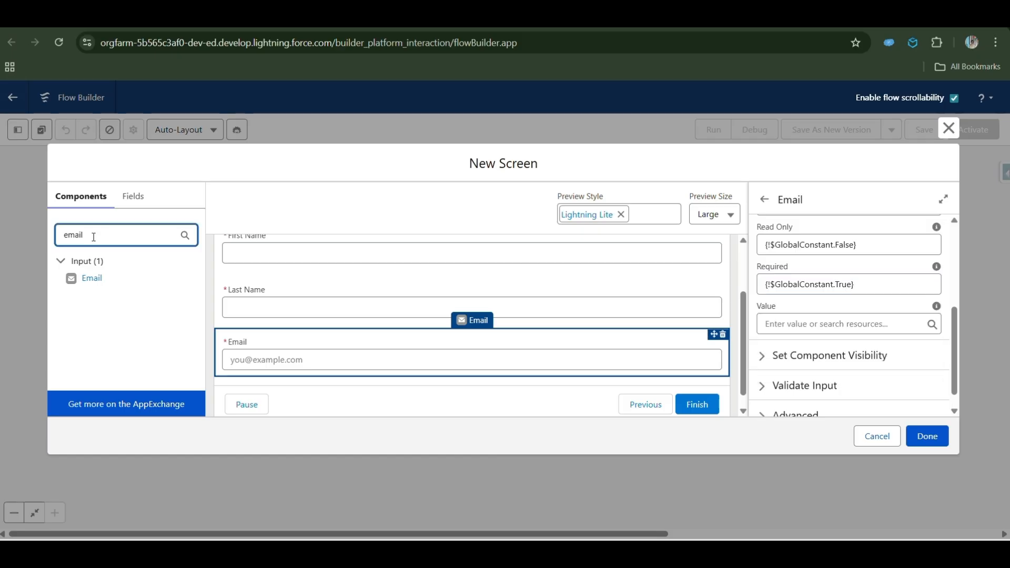
key(BackSpace)
key(BackSpace)
key(BackSpace)
key(BackSpace)
key(BackSpace)
text(date)
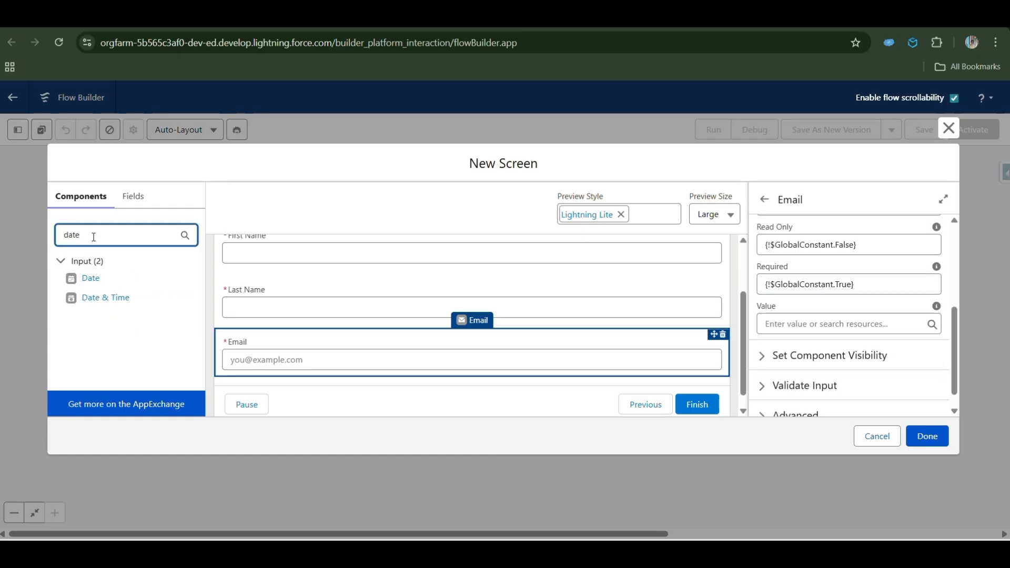
drag(84, 278, 239, 377)
click(775, 276)
text(Start Date)
click(799, 319)
click(762, 344)
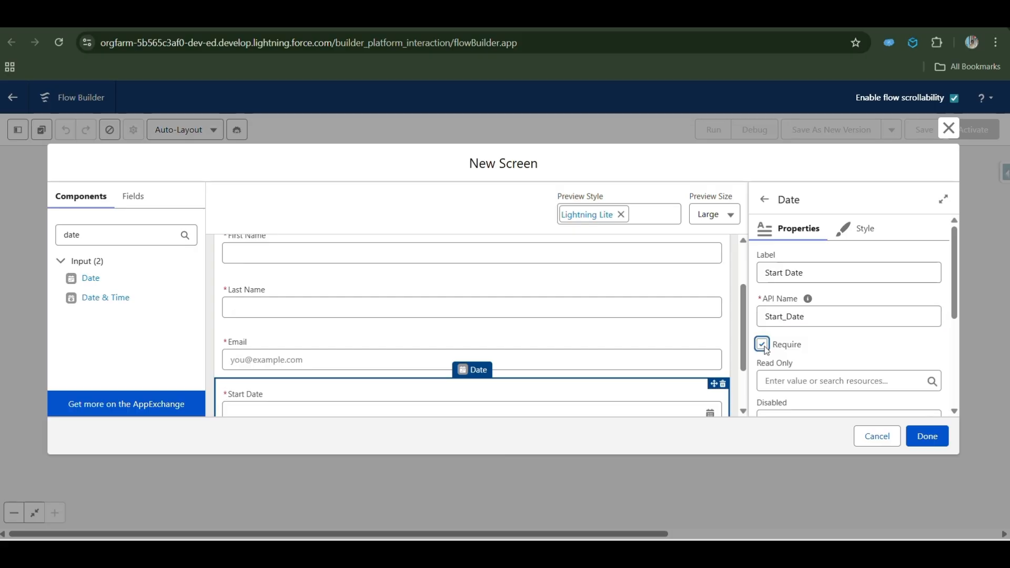
Step: Add a Phone component to the screen with the API name MobilePhone, keeping the label Phone
scroll(766, 351, down, 2)
scroll(473, 326, down, 1)
double_click(116, 239)
text(phone)
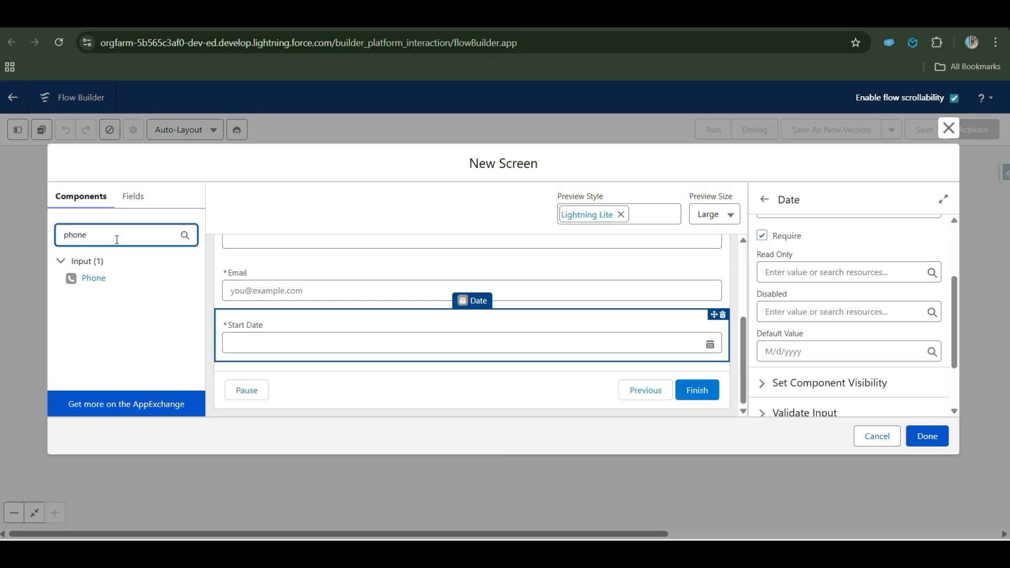
drag(93, 278, 262, 360)
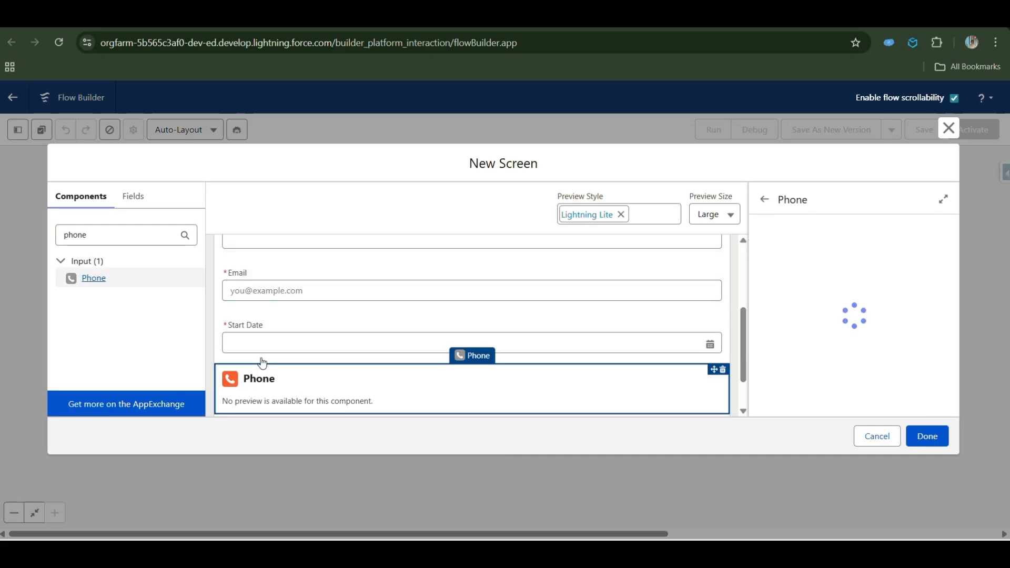
click(814, 307)
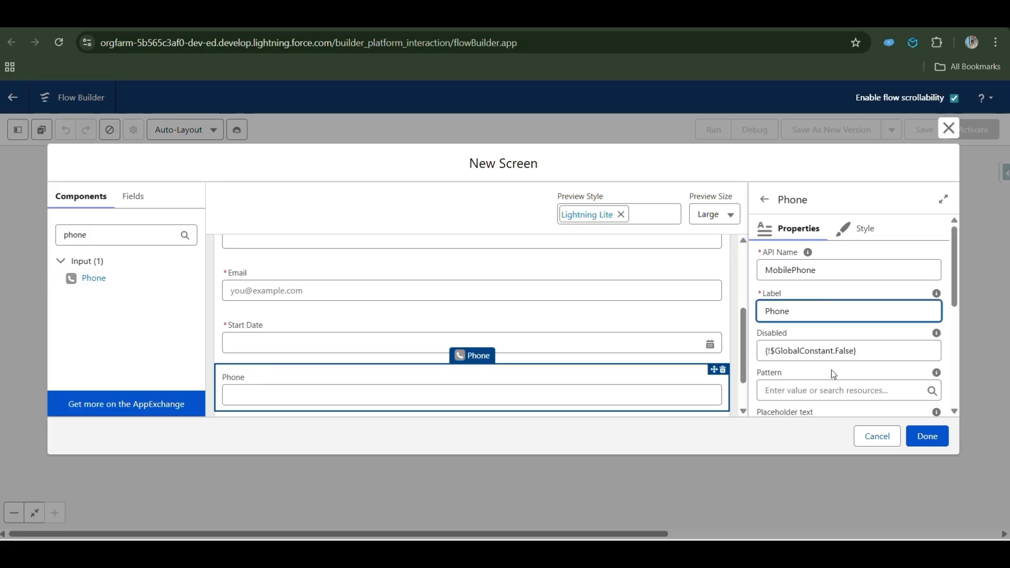
Step: Set the Phone component's Required property to $GlobalConstant.True and place it between Email and Start Date, completing the screen
scroll(831, 370, down, 3)
click(831, 321)
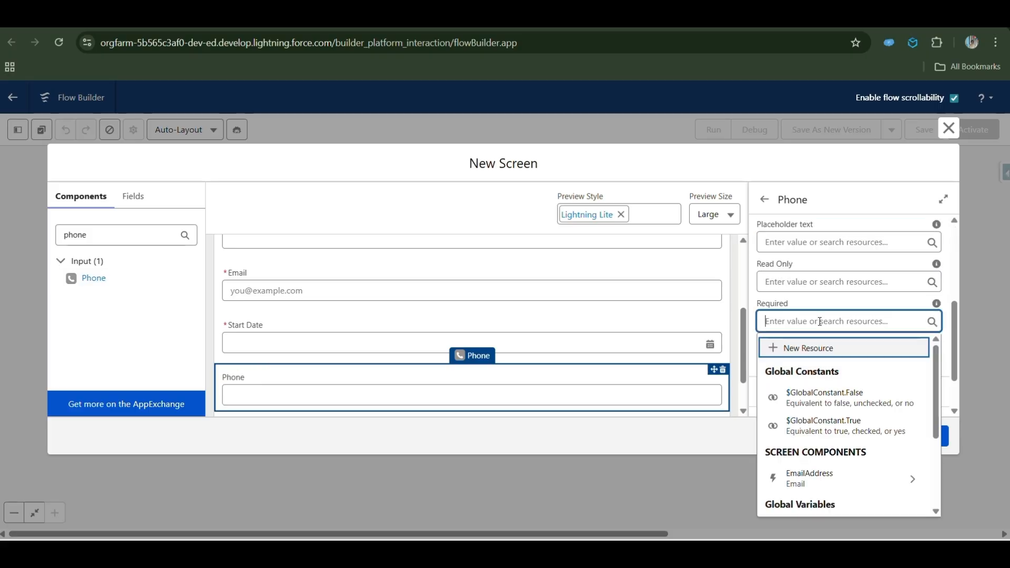
click(828, 422)
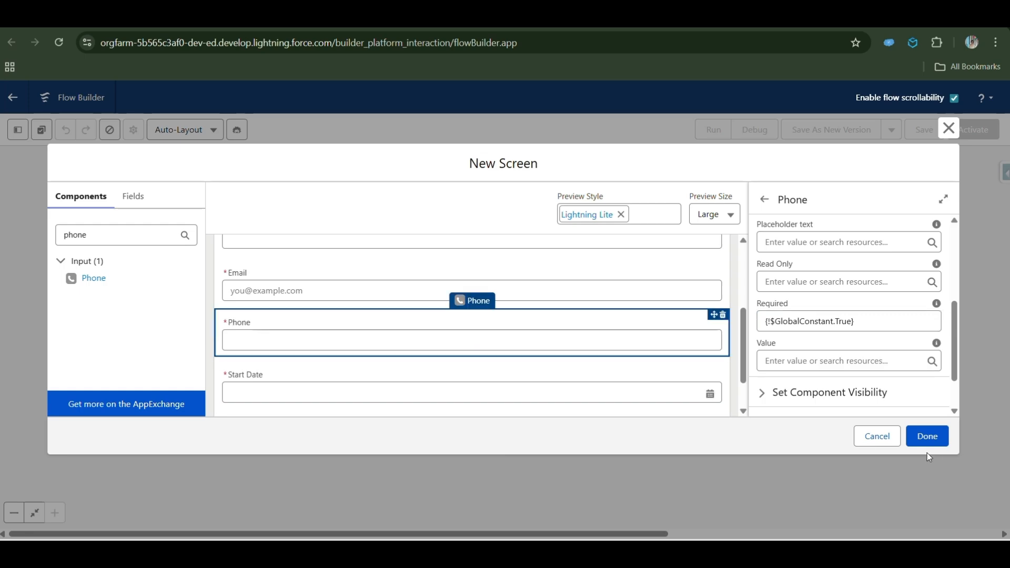
click(927, 437)
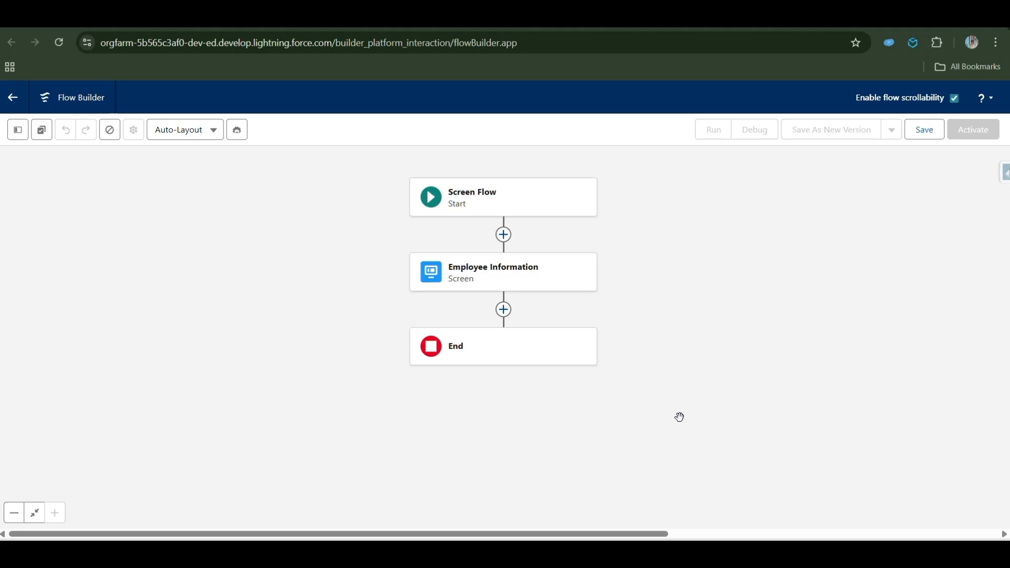
Step: Add a Screen element labelled Department And Roles after the Employee Information screen
click(505, 311)
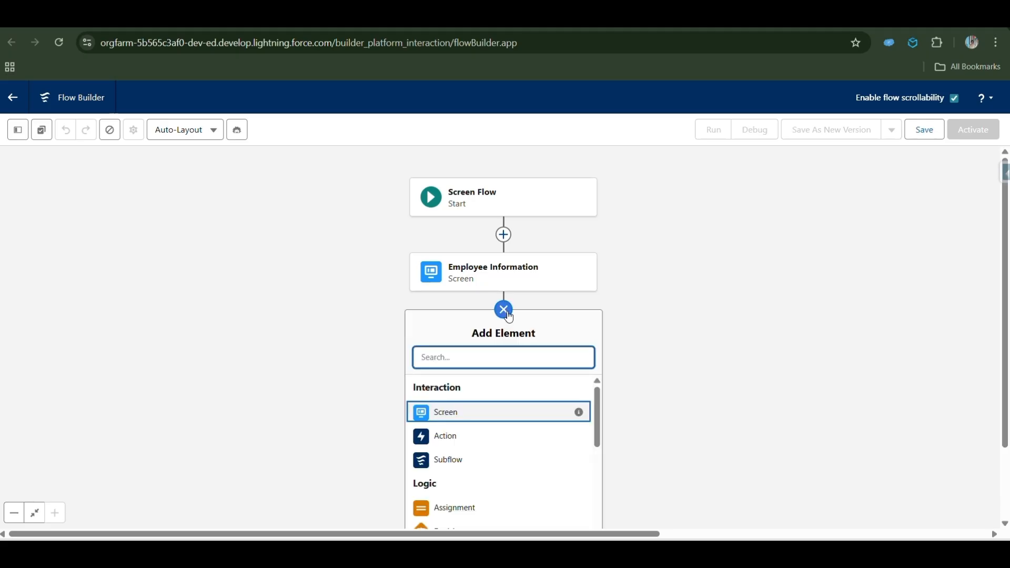
click(448, 414)
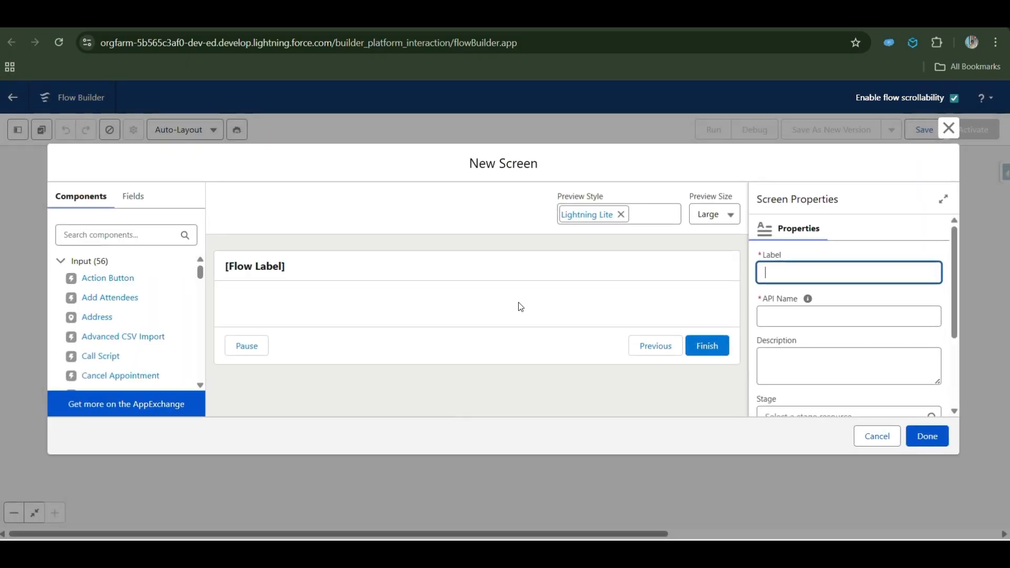
text(Department And Roles)
click(858, 334)
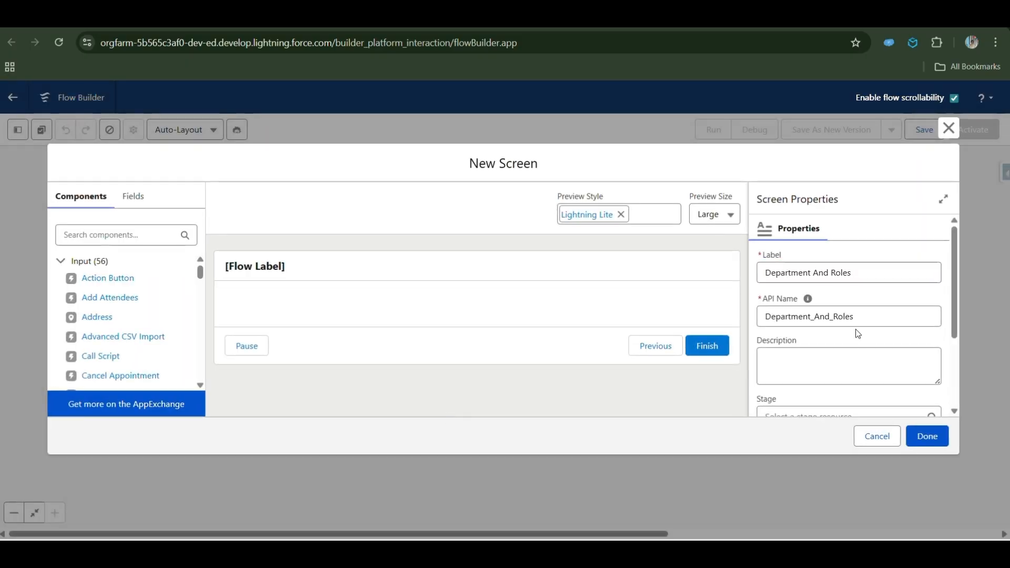
scroll(857, 331, down, 1)
Step: Add a Picklist component labelled Department to the screen and make it required
click(132, 237)
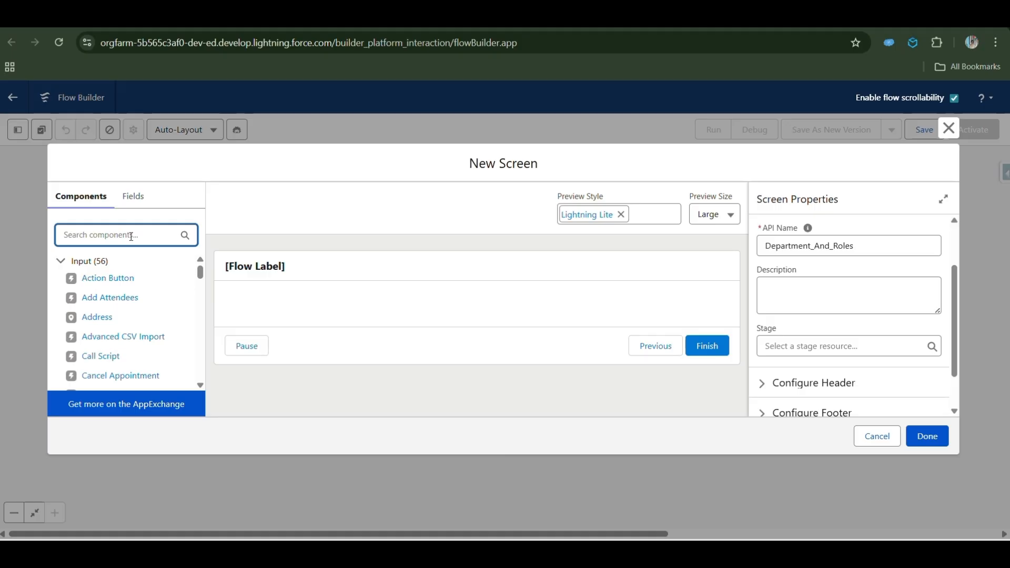
text(pic)
drag(95, 318, 291, 308)
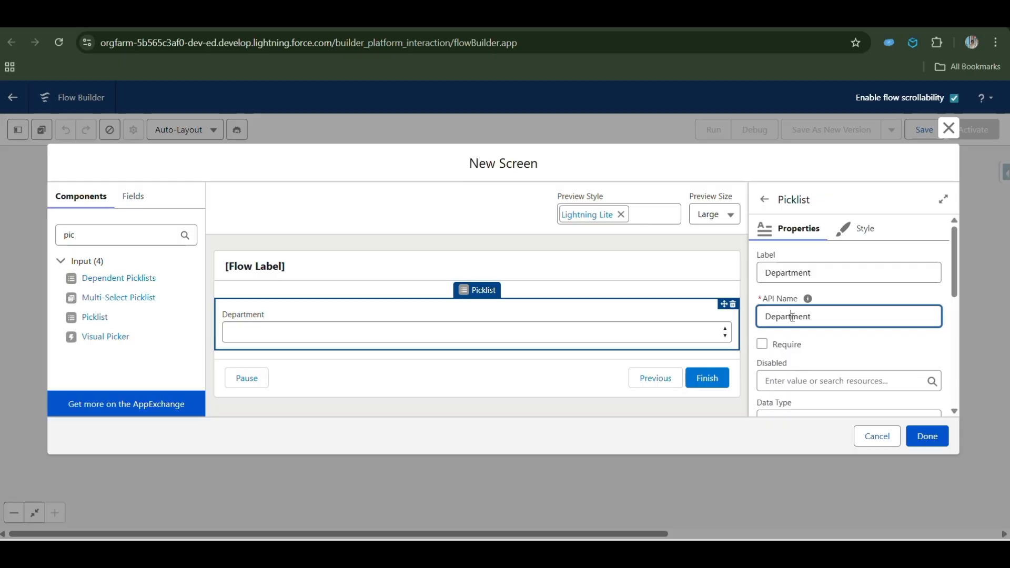
click(762, 345)
Step: Create the choices HR, IT and Finance for the Department picklist
scroll(789, 326, down, 5)
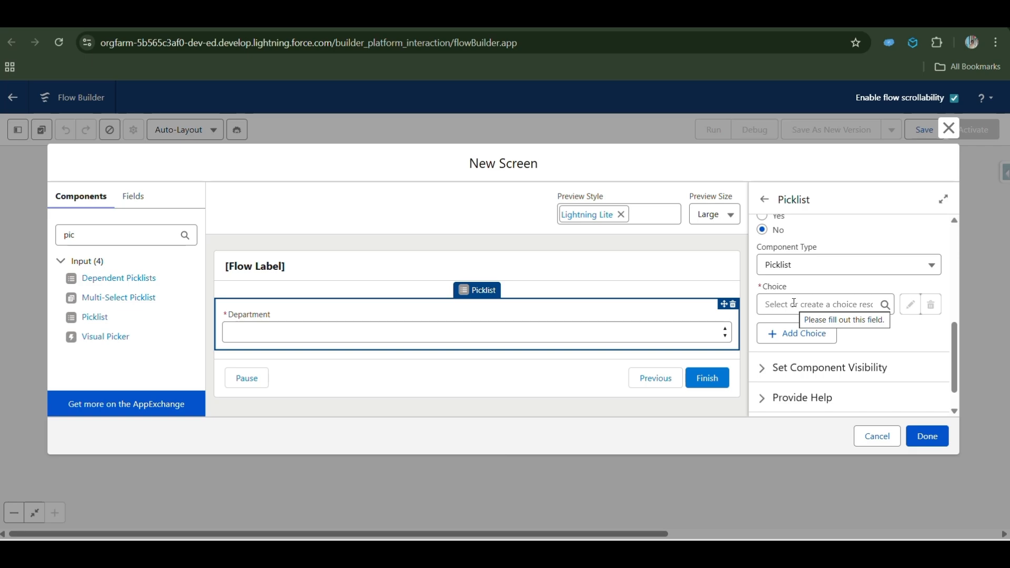
click(795, 304)
text(HR)
click(788, 335)
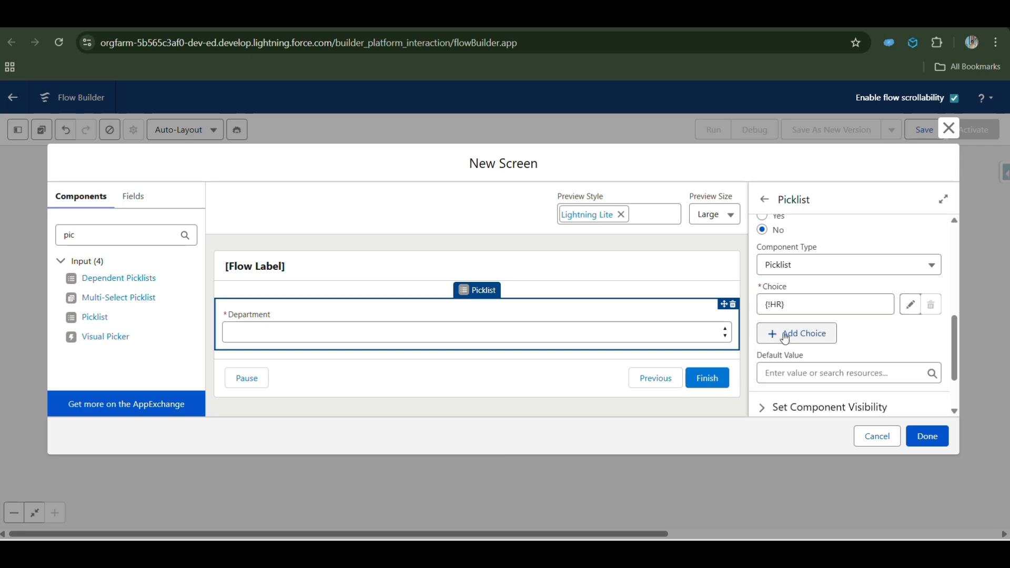
click(786, 333)
text(IT)
click(787, 374)
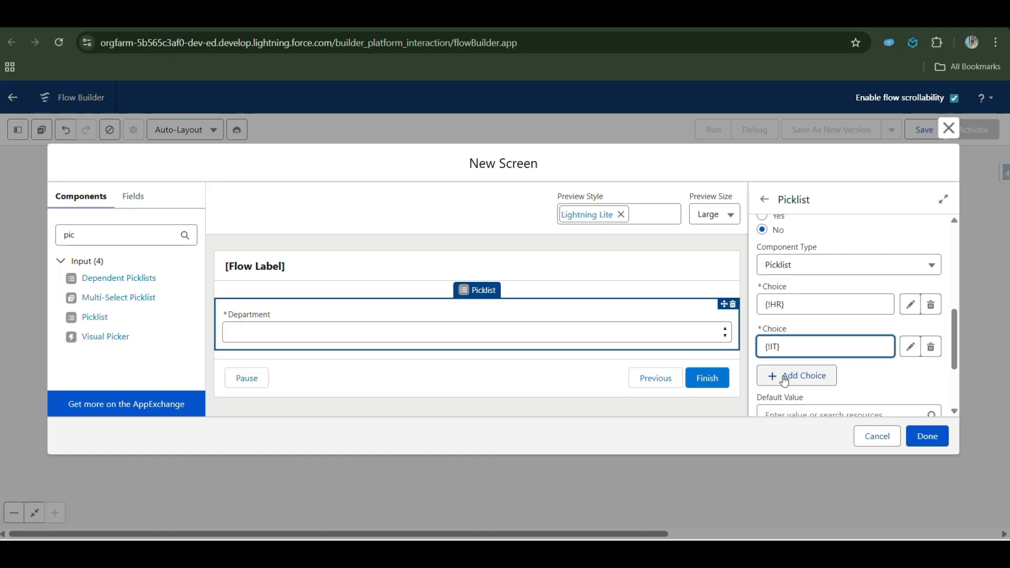
click(785, 381)
text(Finance)
click(807, 418)
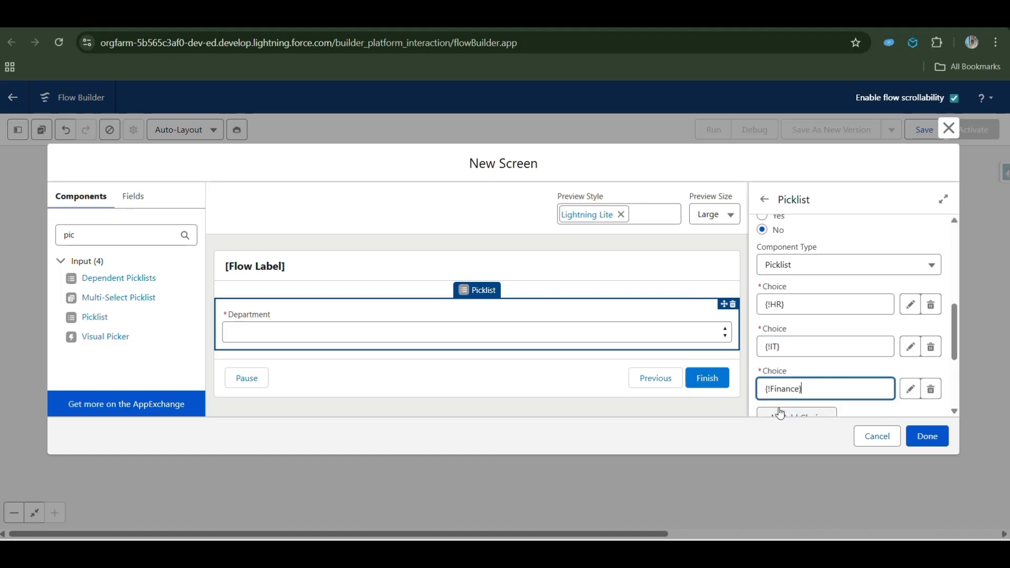
Step: Create two more Department picklist choices, Marketing and Sales
click(784, 416)
text(Marketing)
click(785, 404)
click(786, 403)
text(Sales)
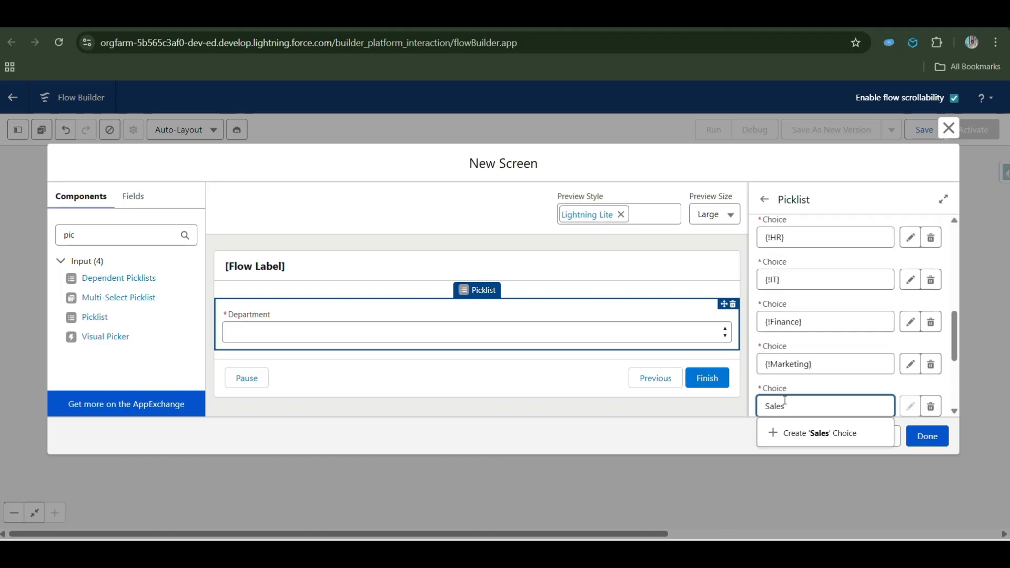
click(814, 433)
Step: Add a required Text component labelled Roles below Department and complete the screen
double_click(69, 235)
text(text)
drag(90, 298, 259, 355)
text(Roles)
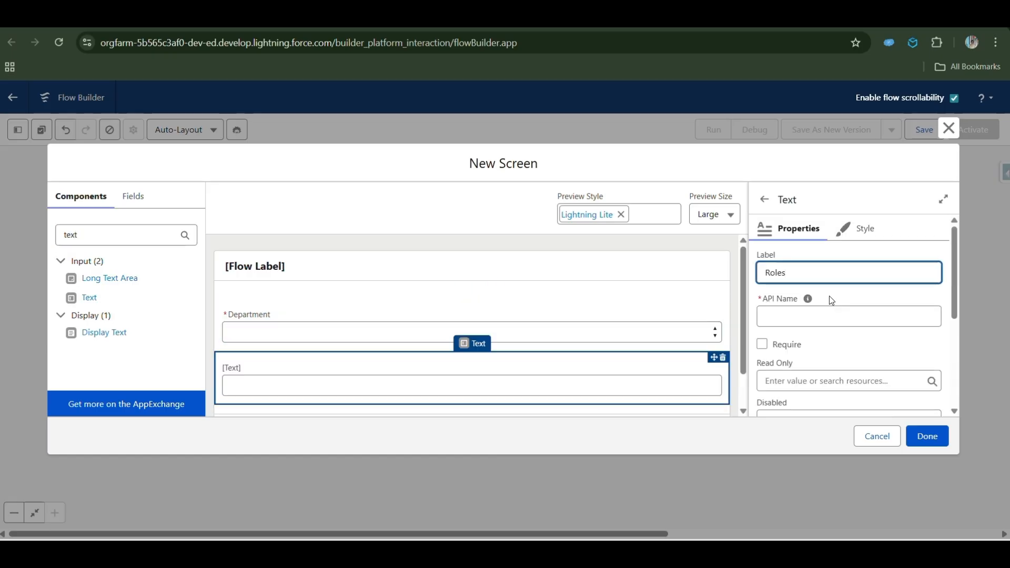
click(799, 316)
click(762, 344)
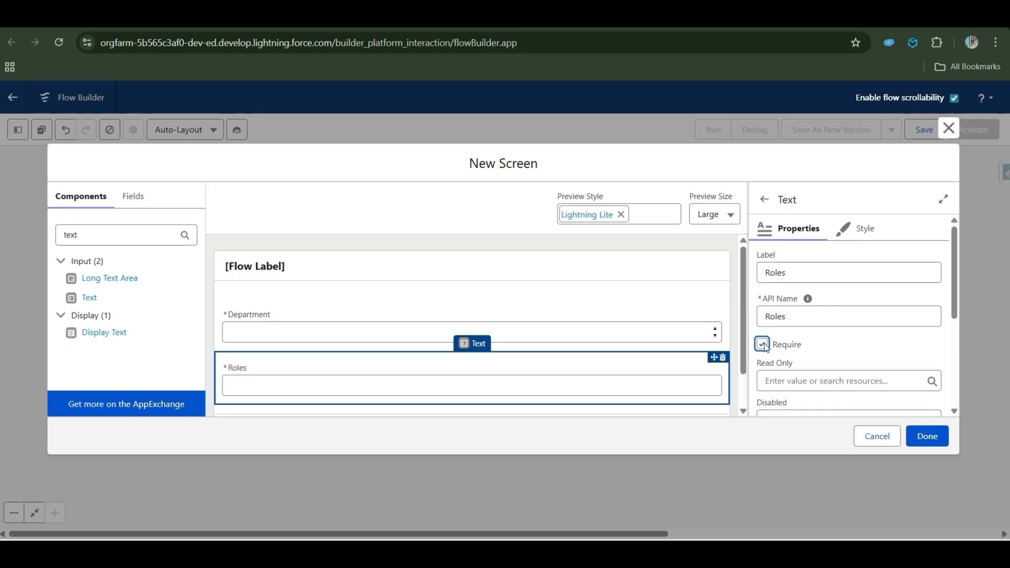
scroll(816, 355, down, 3)
click(927, 438)
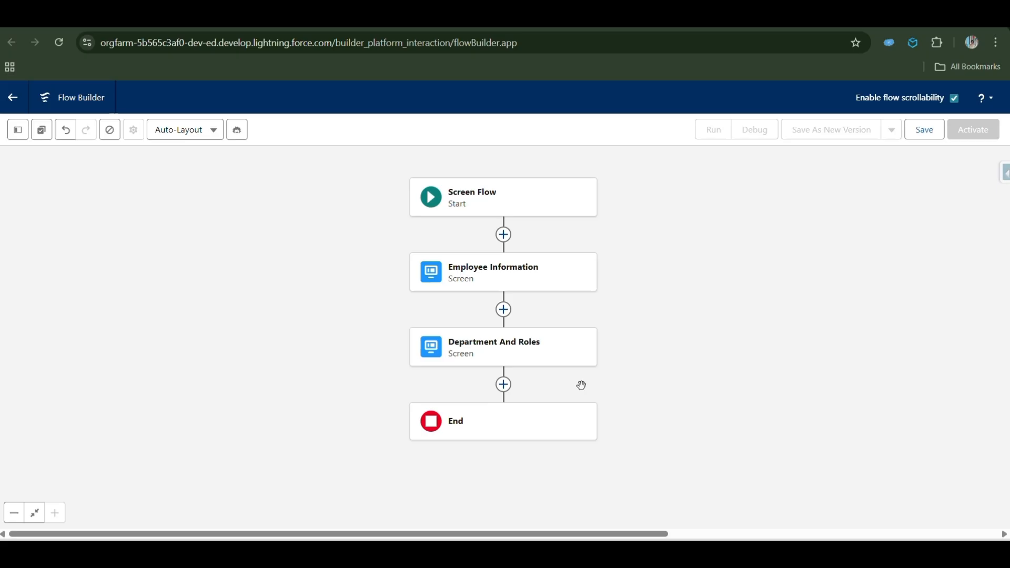
Step: Add a Create Records element labelled Create Contact Records after the Department And Roles screen
click(507, 389)
text(cr)
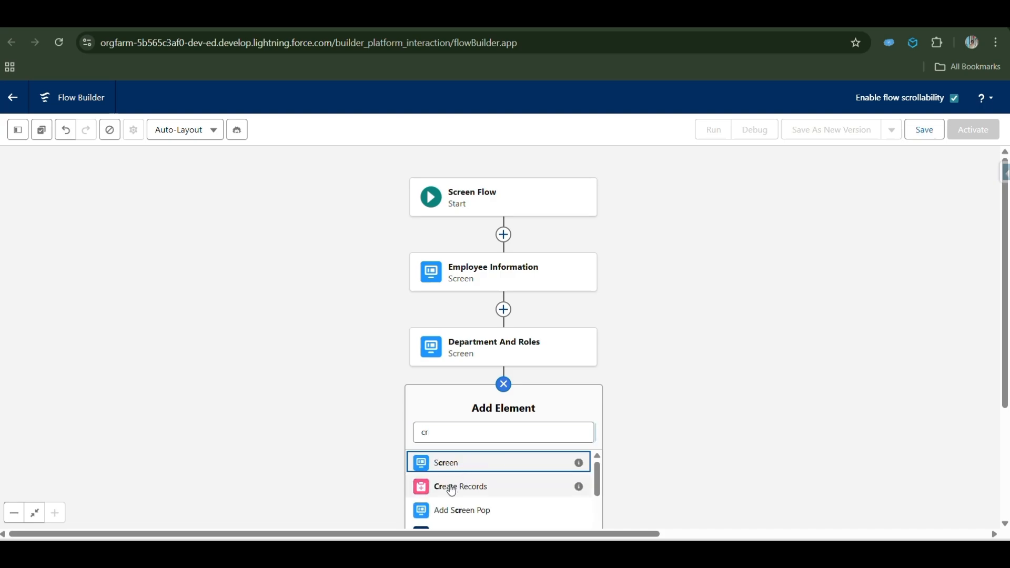
click(452, 490)
click(546, 260)
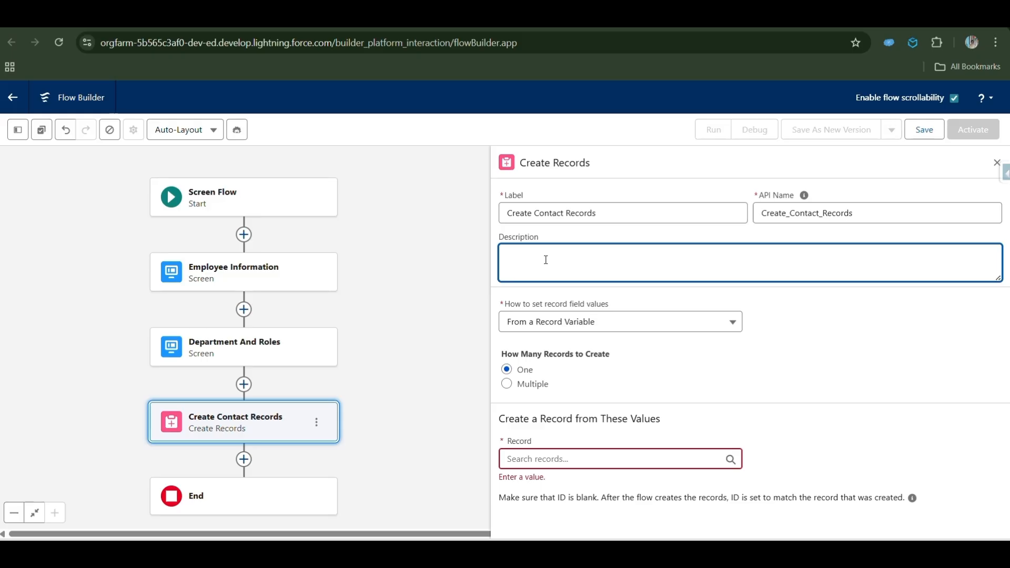
Step: Set the record field values to be entered manually and choose Contact as the object to create
click(610, 322)
click(557, 355)
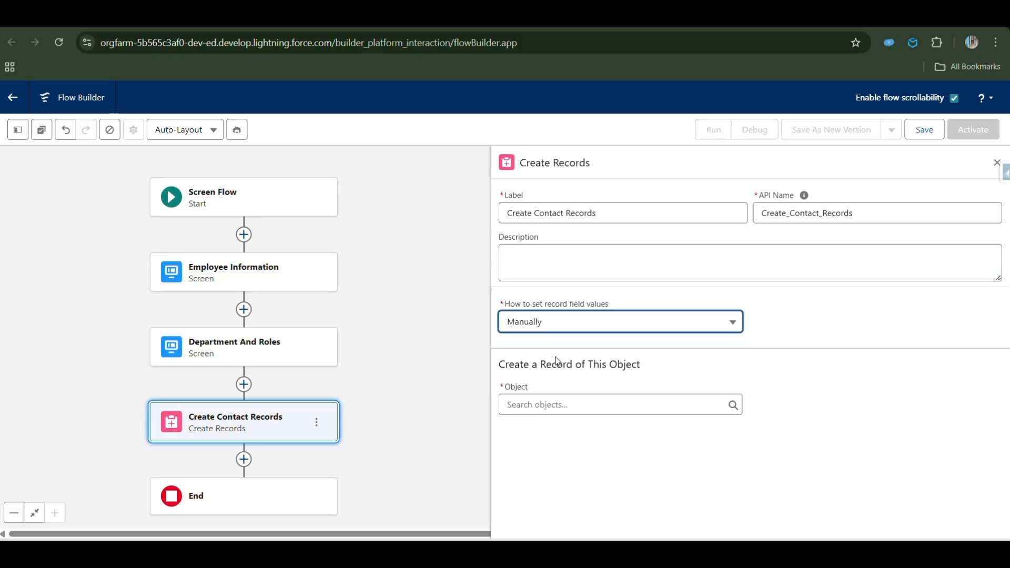
click(535, 404)
text(conta)
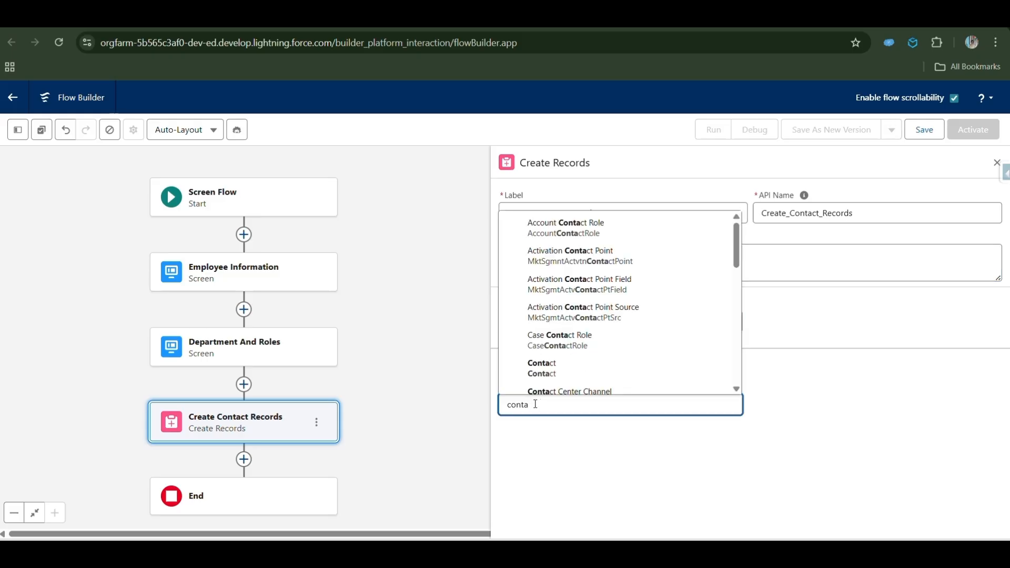
click(542, 369)
Step: Replace Last Name with Account ID as the first contact field to set
scroll(589, 421, down, 1)
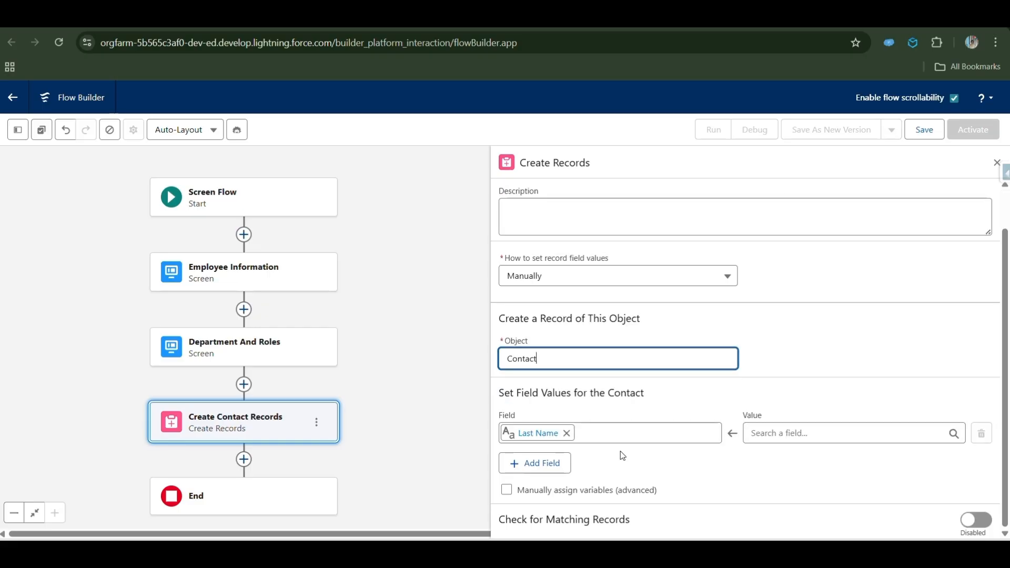
click(566, 433)
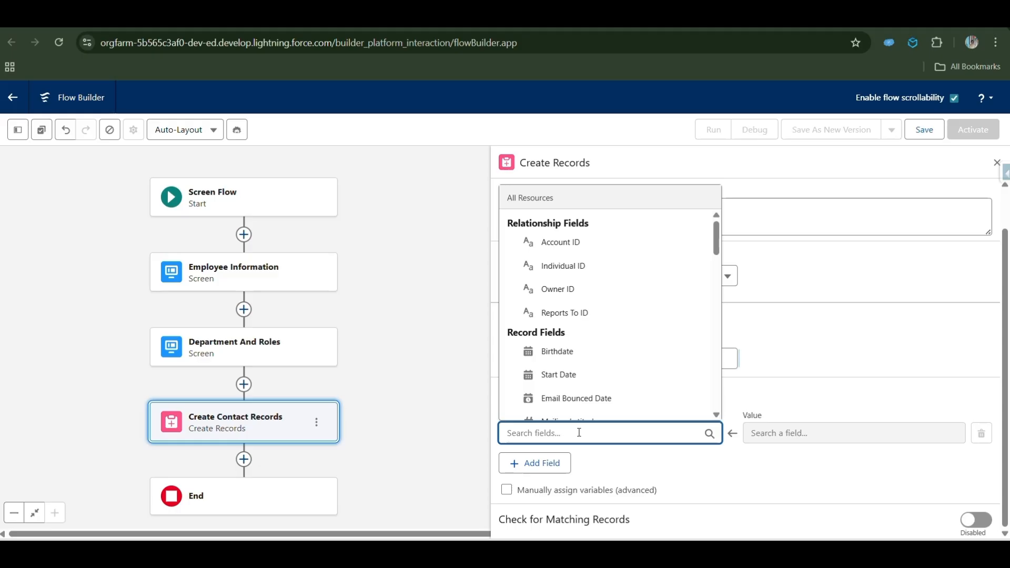
text(Acc)
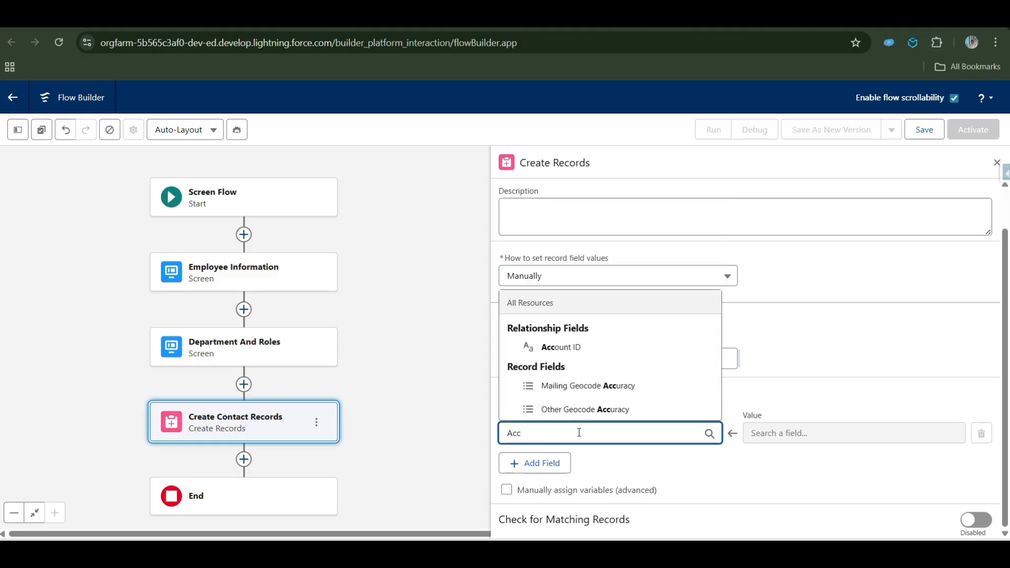
click(561, 346)
Step: Create a Text variable RecordId, available for input, as the value for the contact's Account ID
click(768, 433)
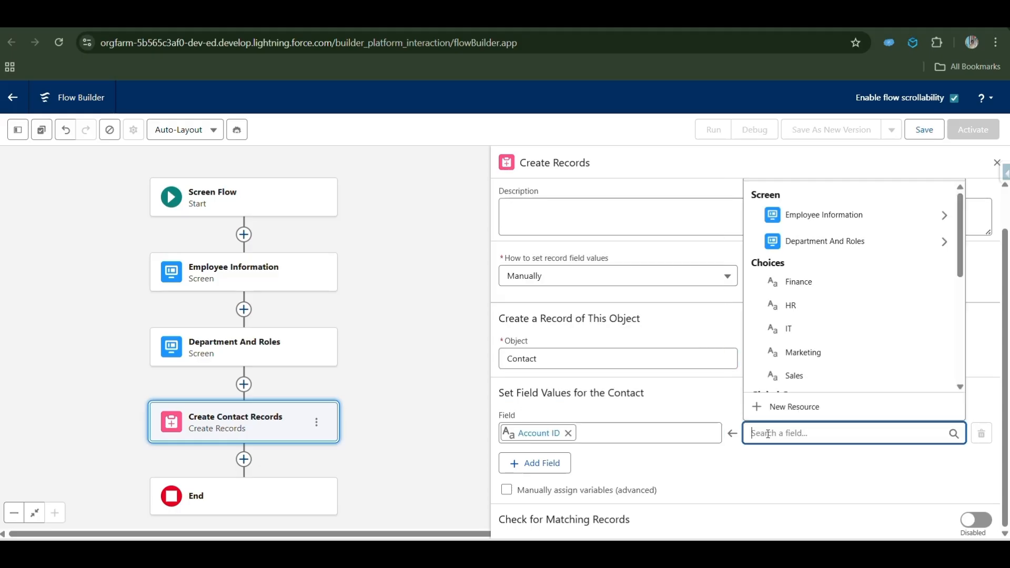
click(775, 408)
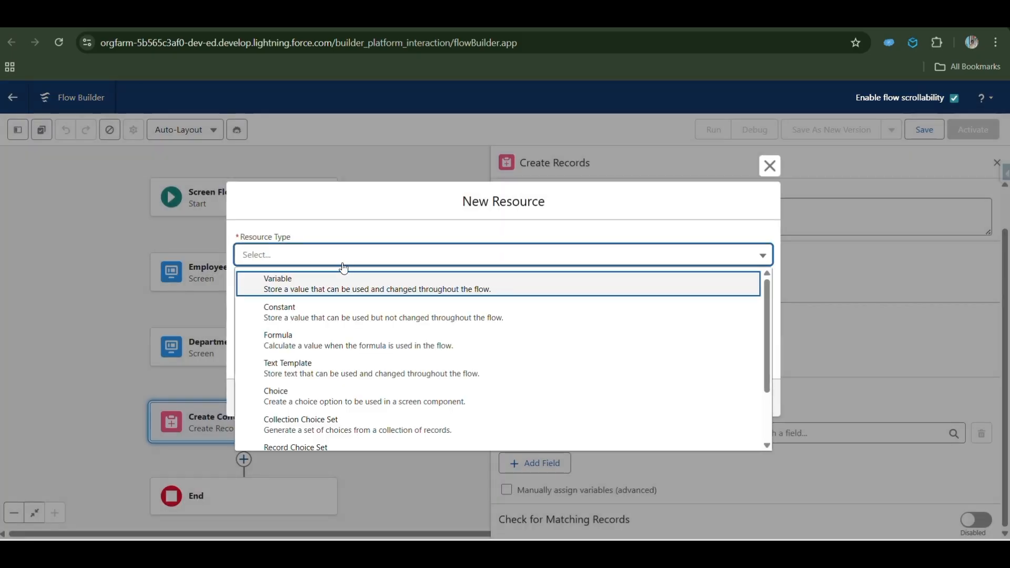
click(296, 286)
click(298, 287)
text(RecordId)
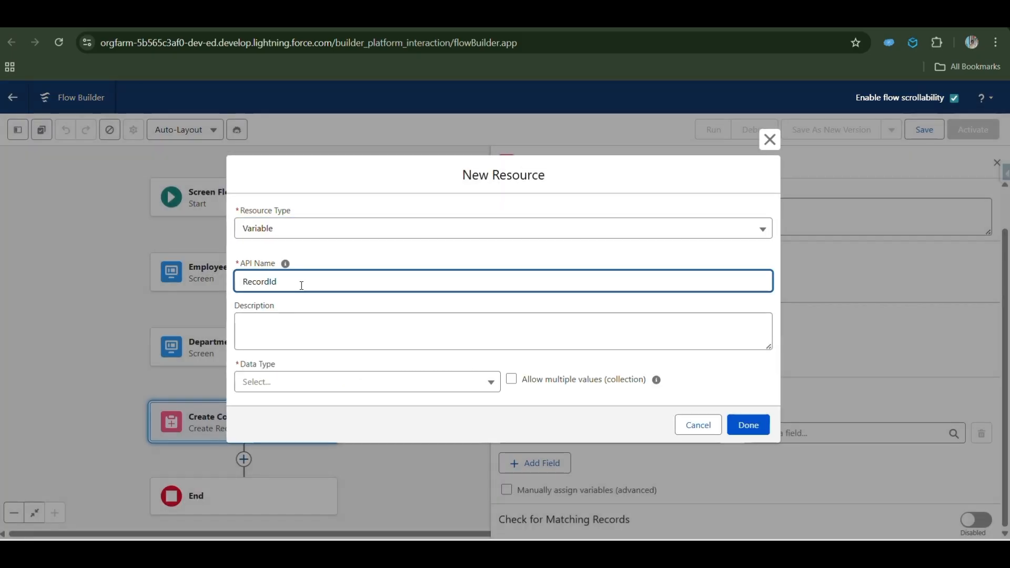
click(306, 341)
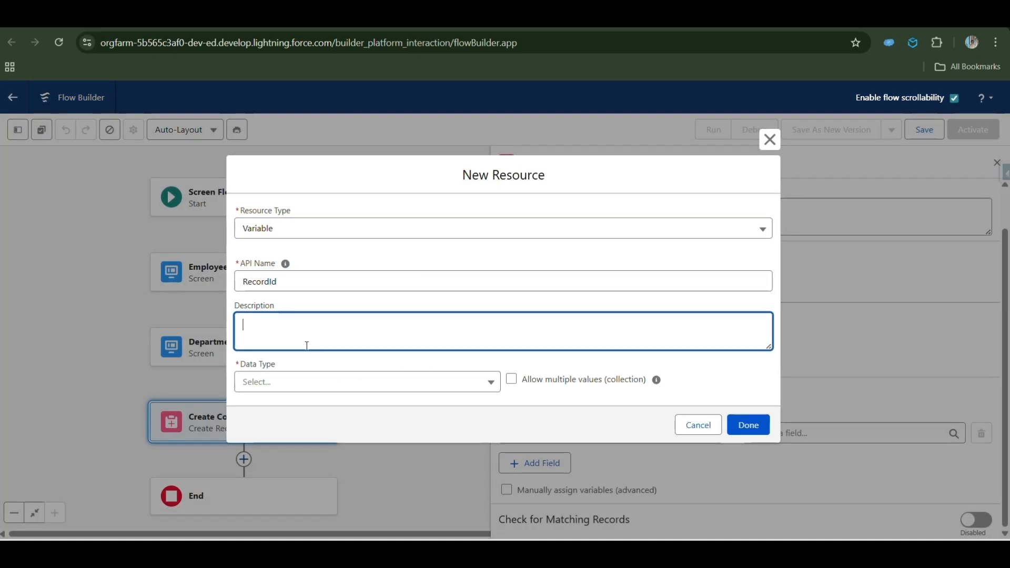
click(294, 390)
click(272, 205)
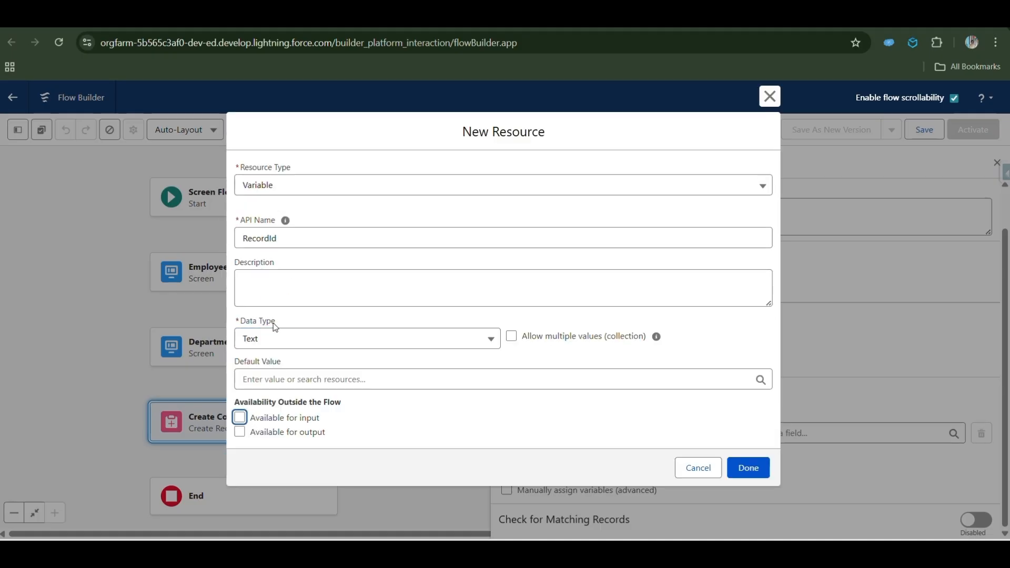
click(240, 418)
click(747, 467)
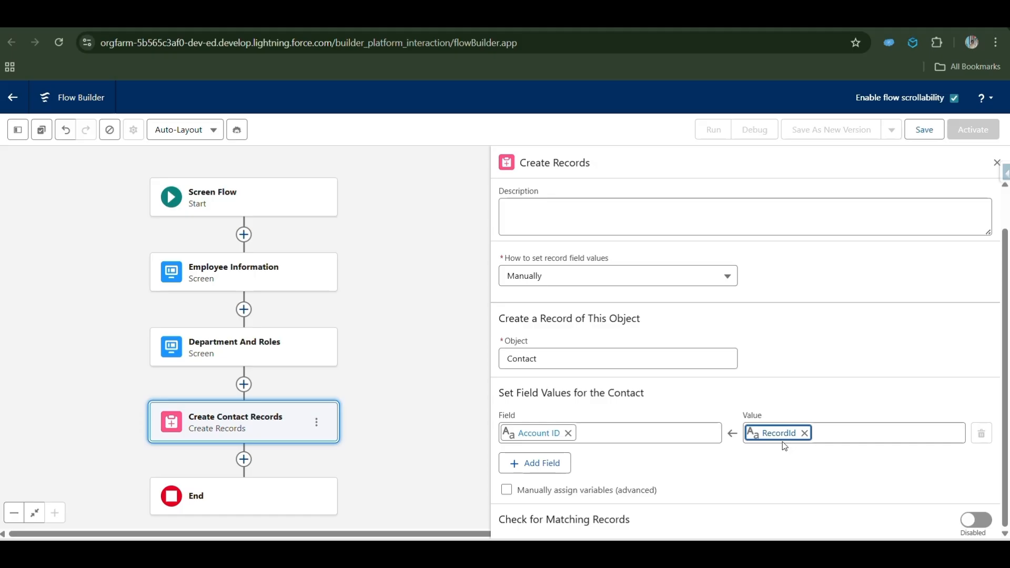
Step: Add the First Name field to the contact values and map it to First Name from Employee Information
click(516, 462)
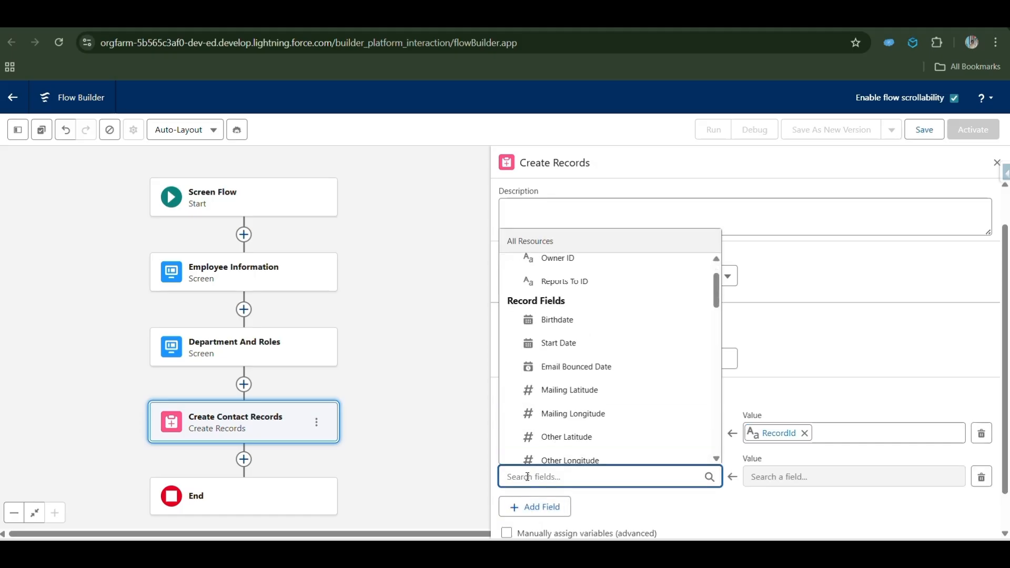
click(531, 463)
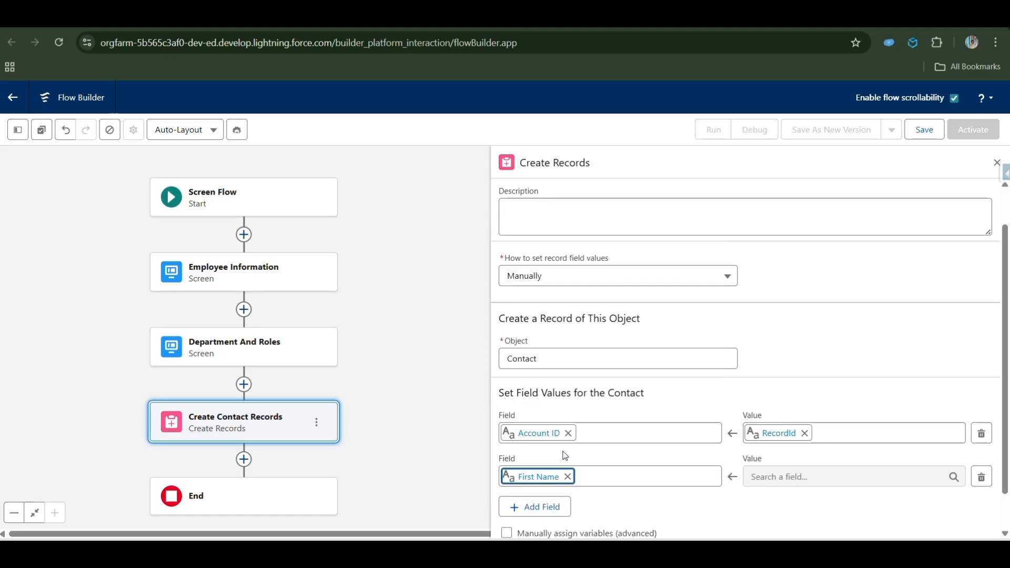
click(755, 478)
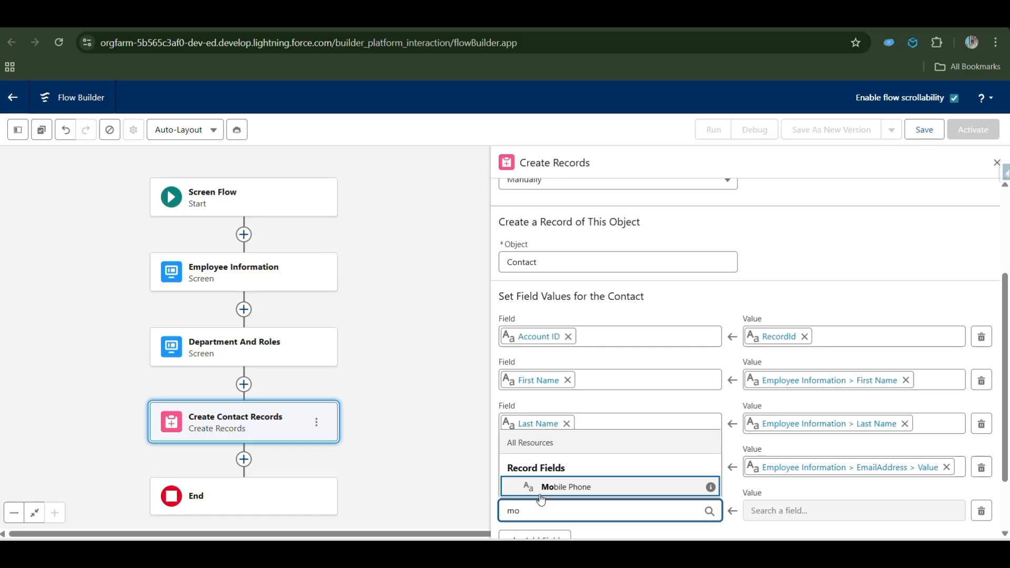
Step: Map the contact's Mobile Phone field to the Value output of MobilePhone from Employee Information
click(576, 488)
click(816, 511)
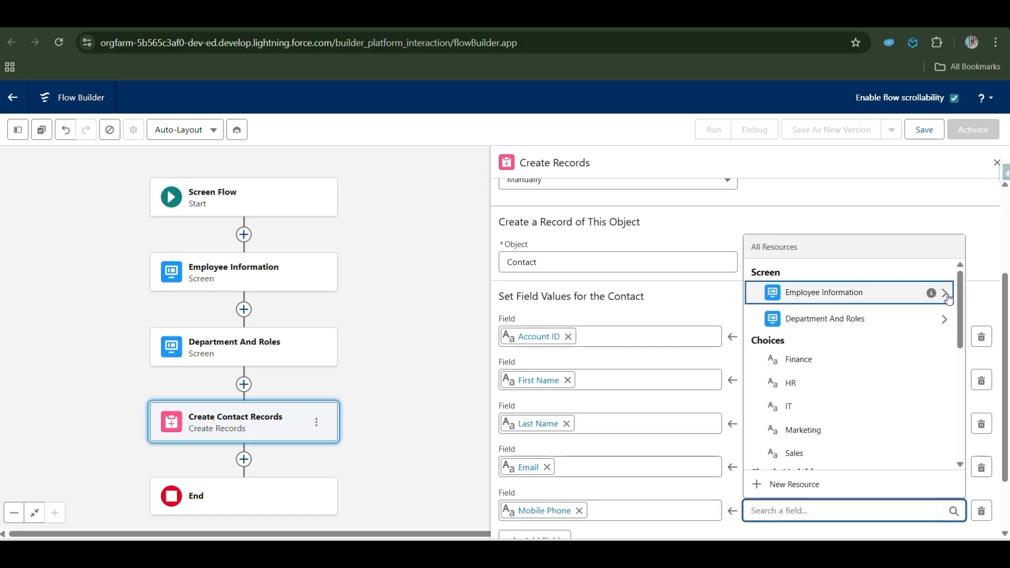
click(945, 294)
click(945, 411)
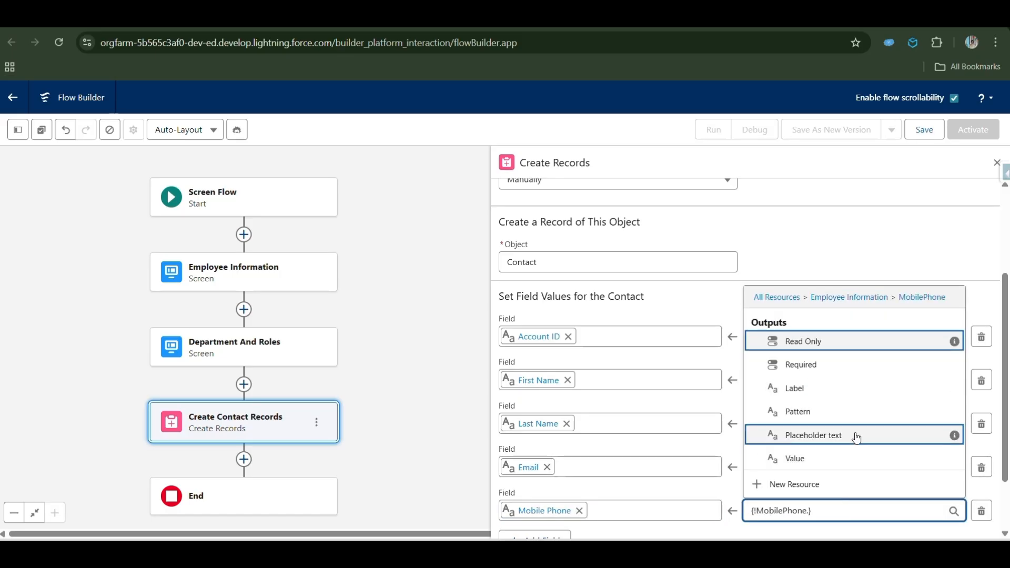
click(791, 459)
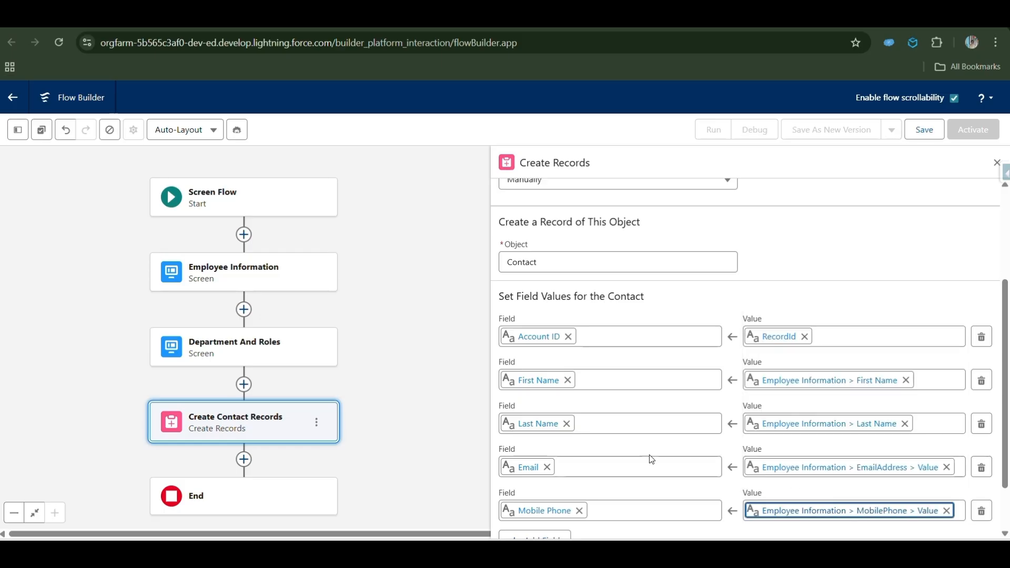
Step: Add the Start Date field to the contact values and map it to Start Date from Employee Information
click(535, 537)
click(526, 475)
text(sta)
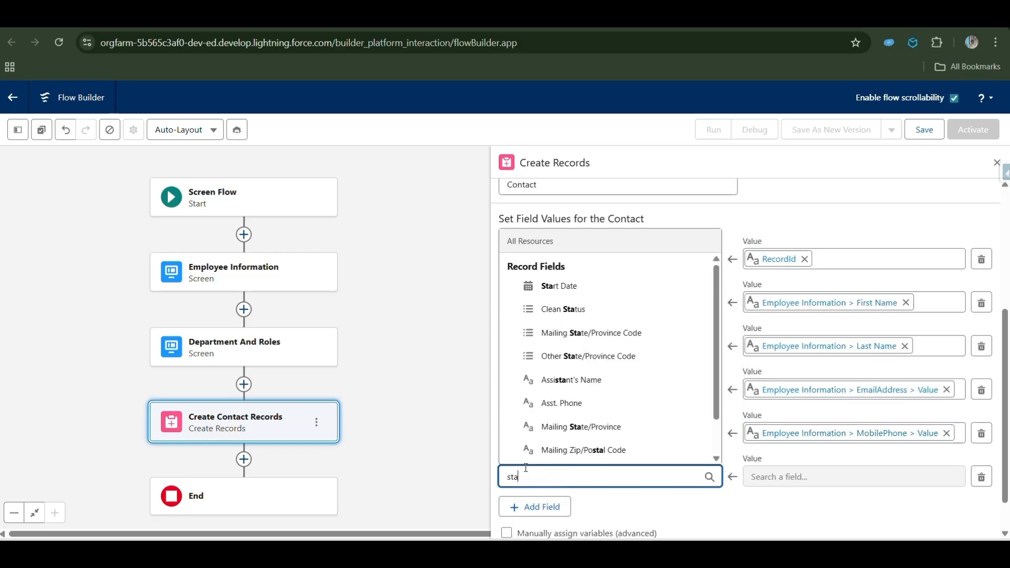
click(558, 287)
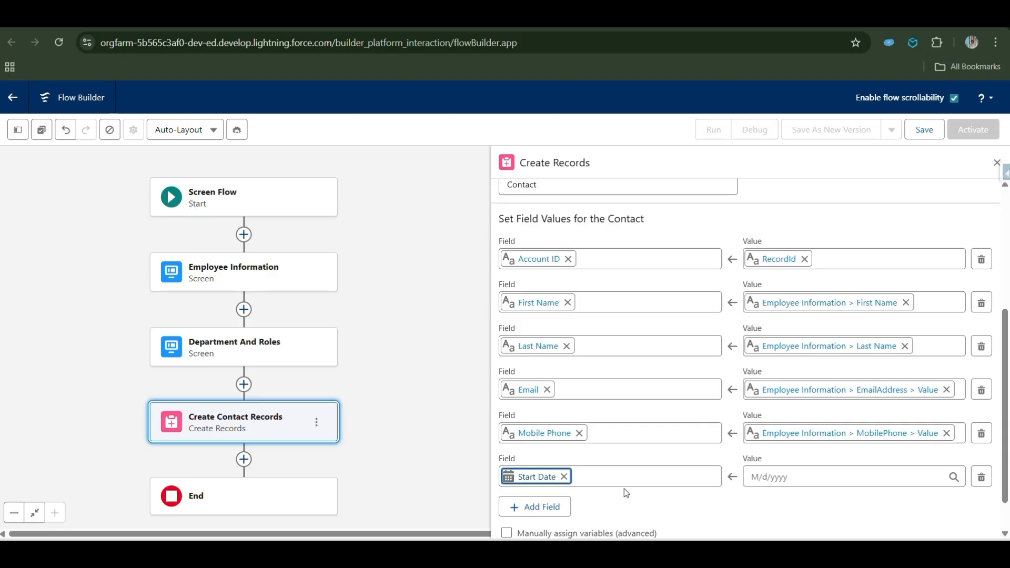
click(796, 478)
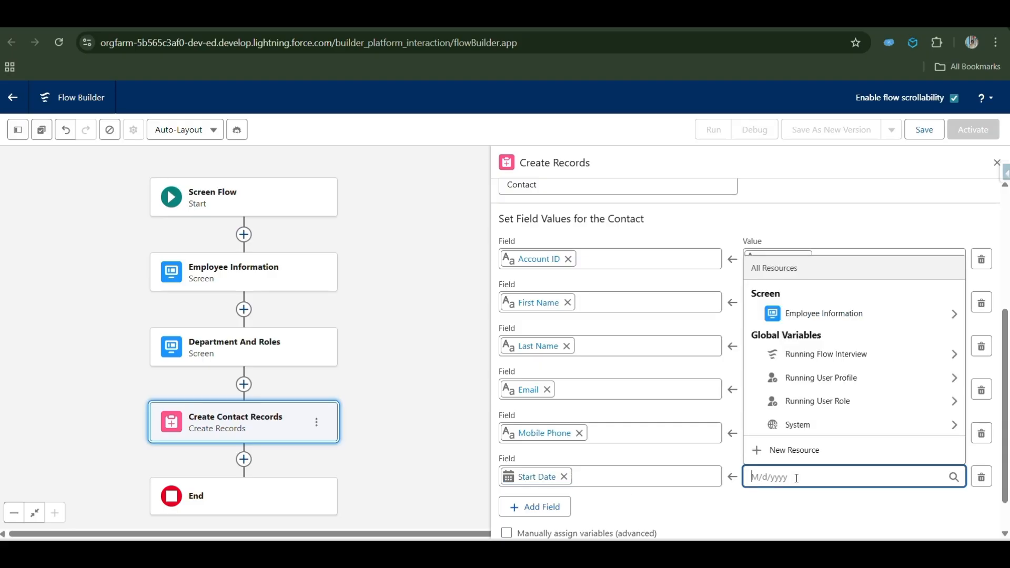
click(956, 317)
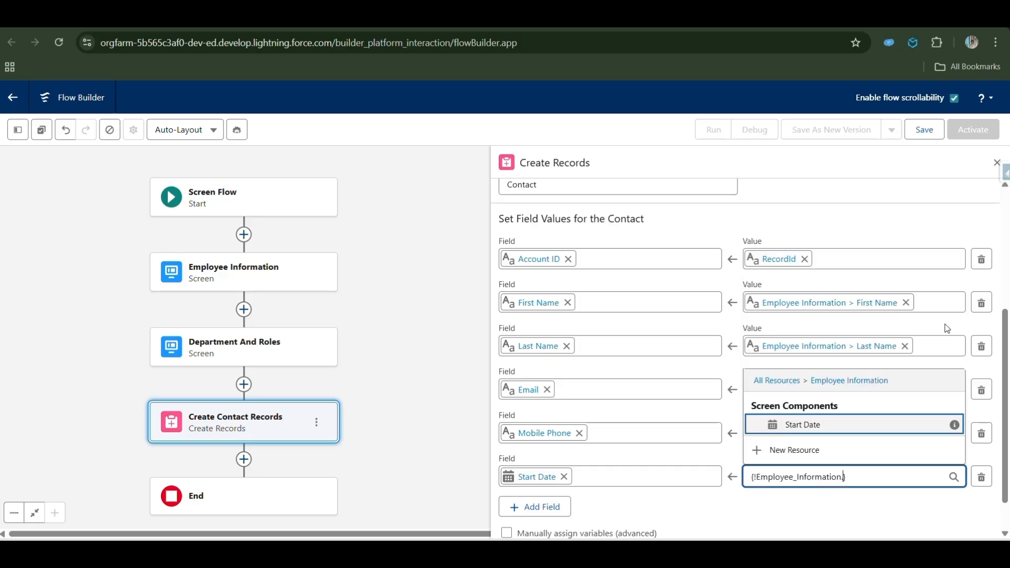
click(812, 425)
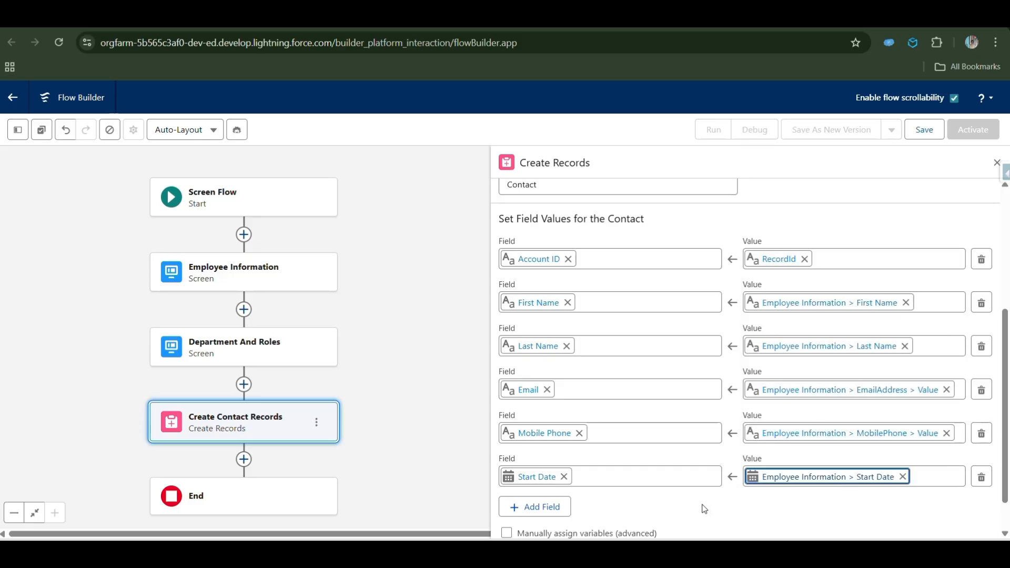
Step: Add the Department field to the contact values and map it to Department from Department And Roles
click(535, 506)
click(538, 476)
text(depa)
click(563, 453)
click(766, 477)
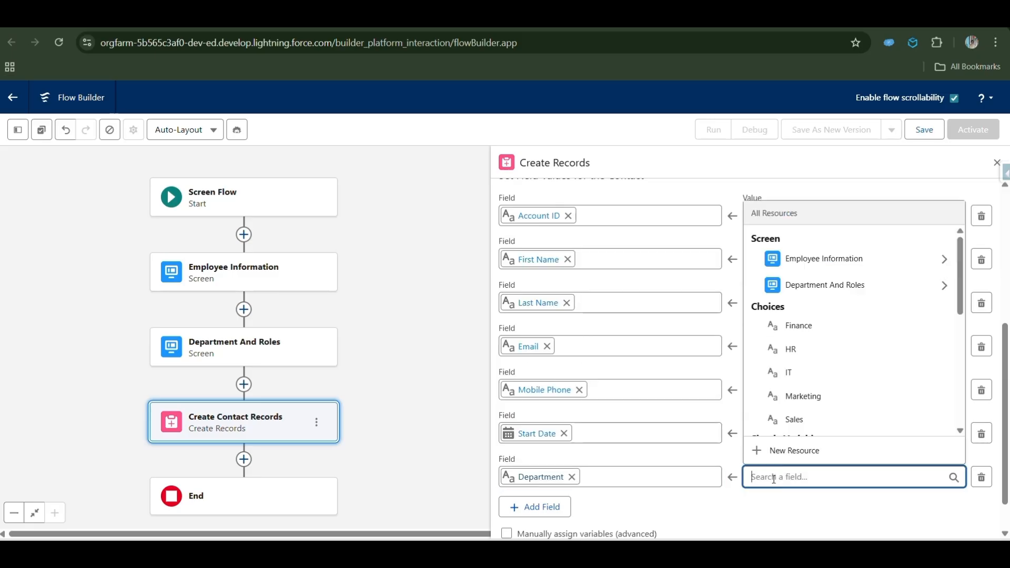
click(946, 286)
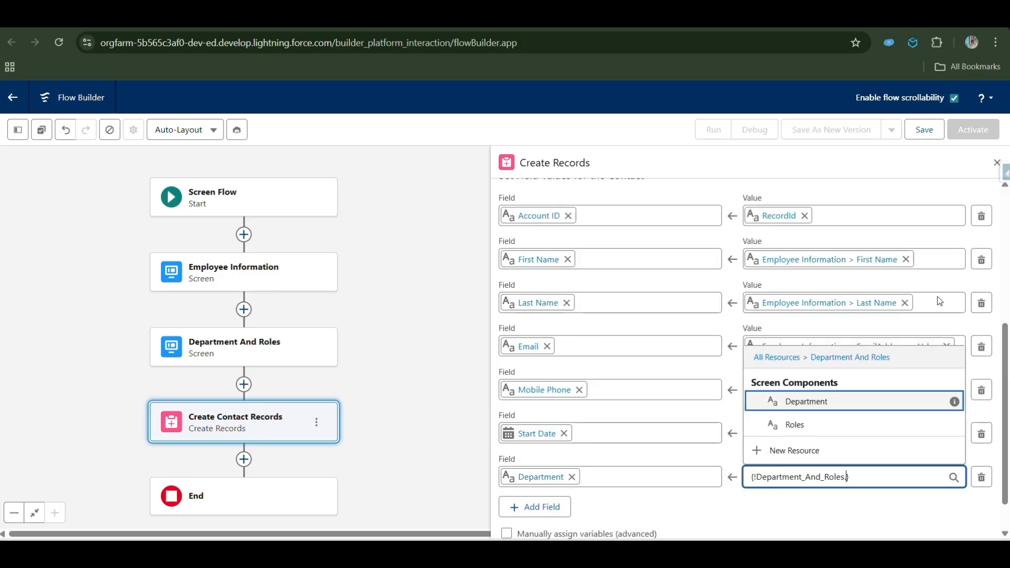
click(804, 404)
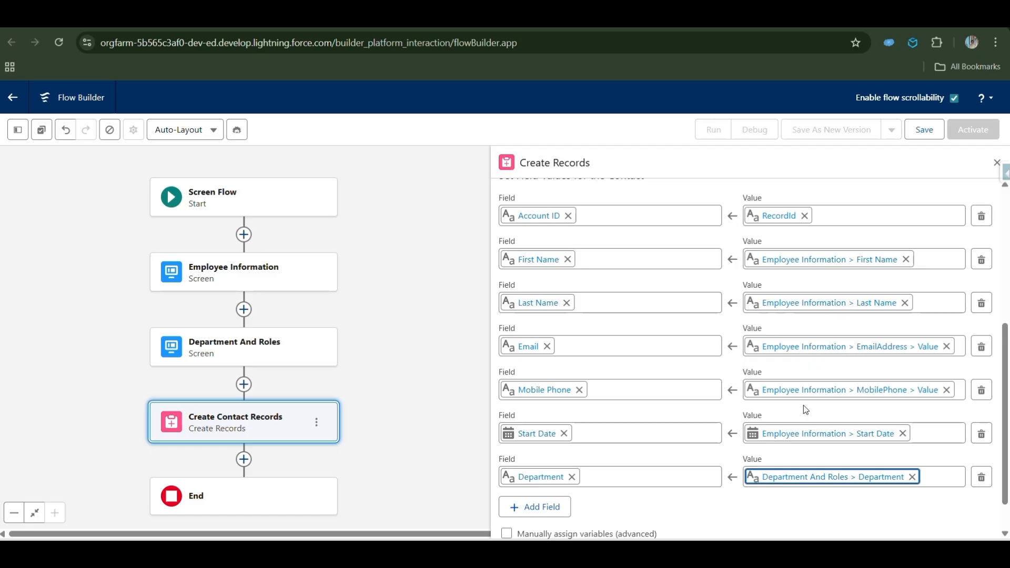
Step: Add the Title field to the contact values and map it to Roles from Department And Roles
click(542, 507)
text(ti)
click(552, 499)
click(799, 520)
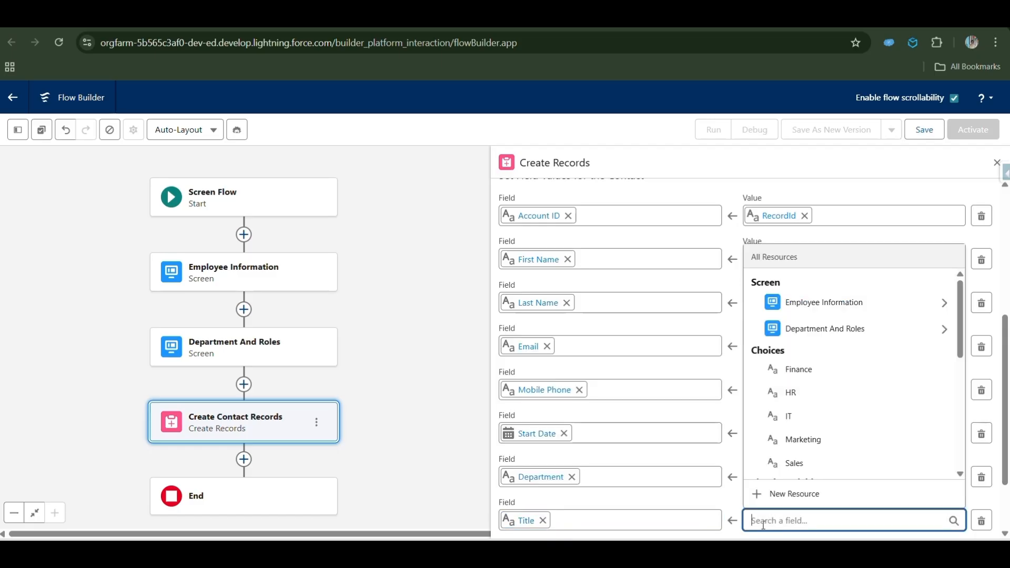
click(945, 328)
click(793, 468)
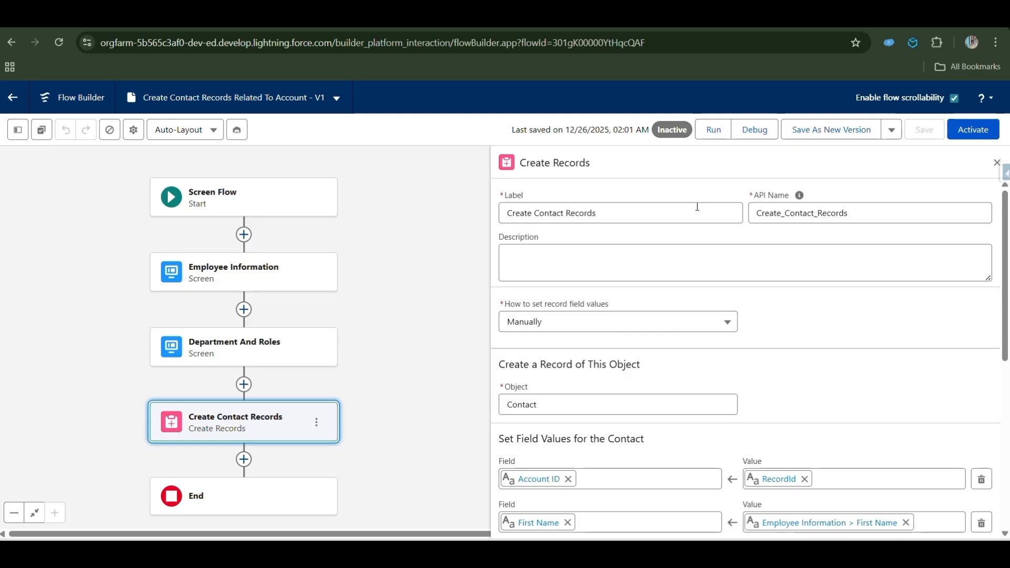
Step: Add a screen labelled SuccessMessage after the Create Contact Records element
click(245, 460)
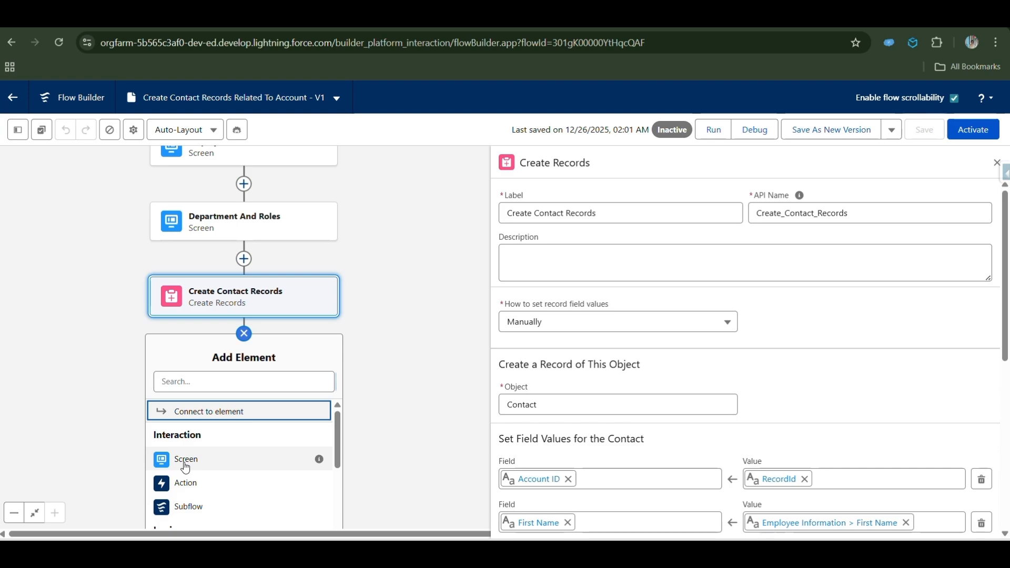
click(185, 460)
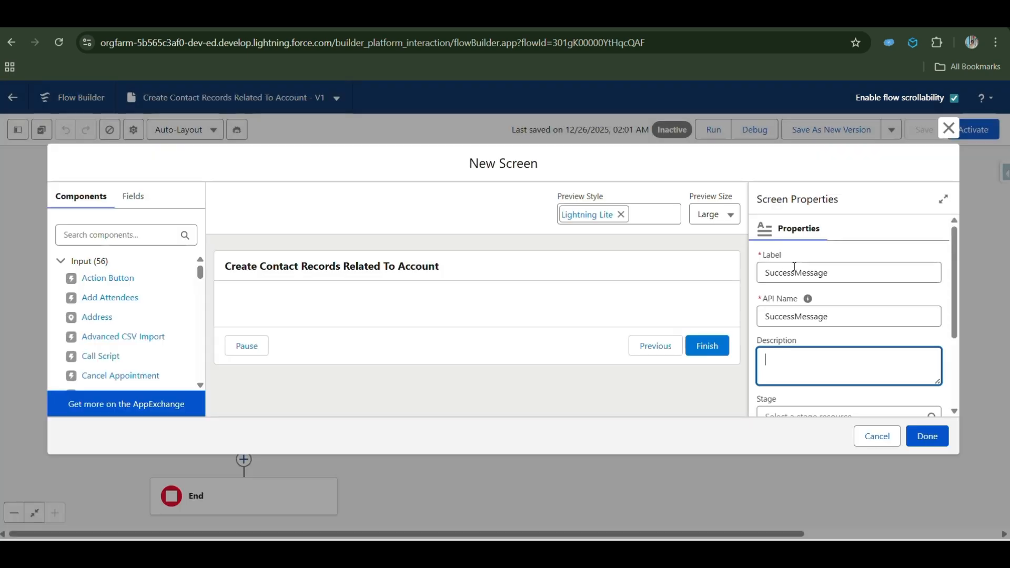
scroll(854, 345, down, 2)
Step: Add a Display Text component with API name Success reading "Contact record is created successfully."
click(138, 232)
text(dis)
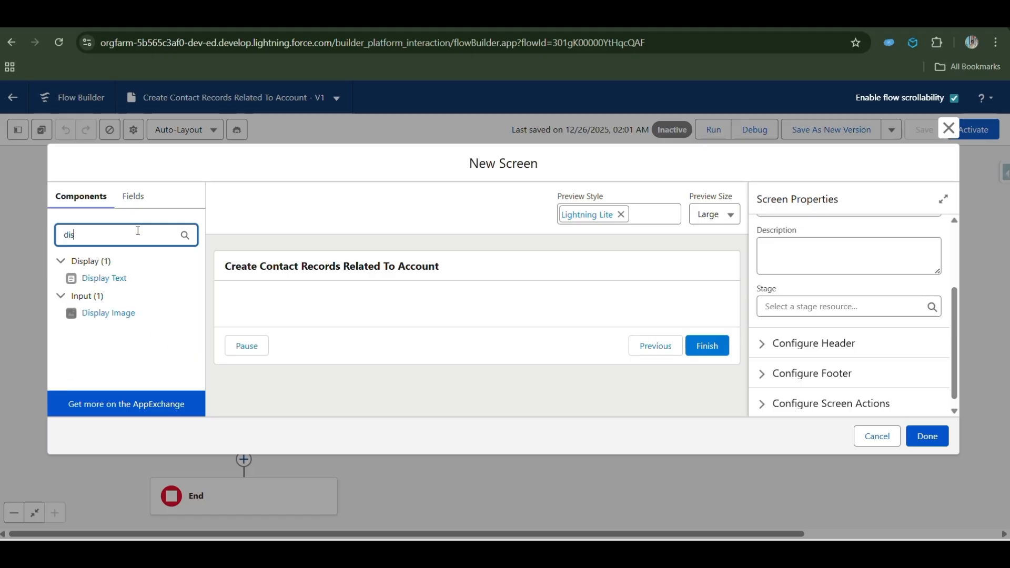
drag(113, 281, 272, 311)
click(805, 274)
text(Success)
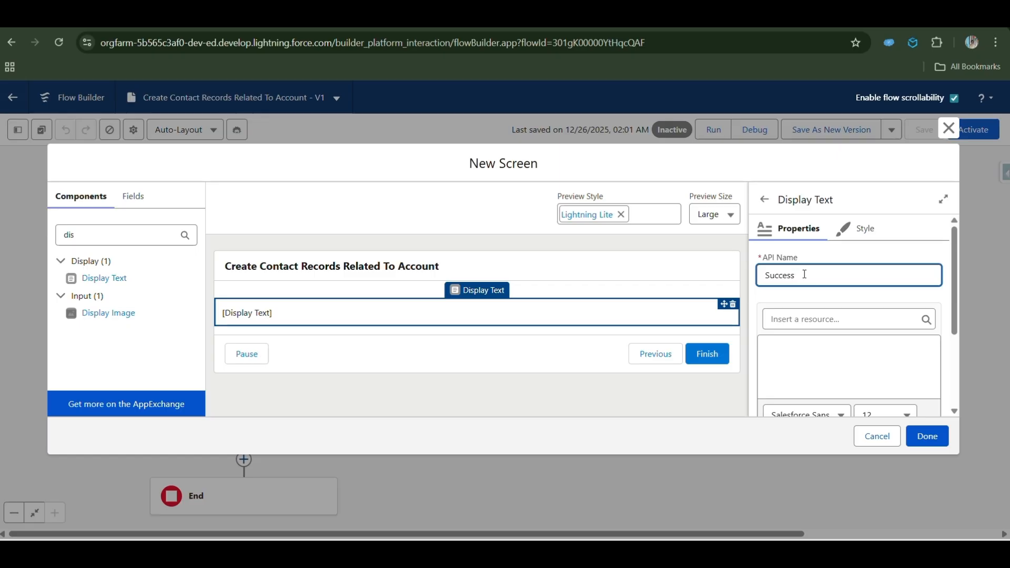
click(803, 365)
text(Contact record is created successfully.)
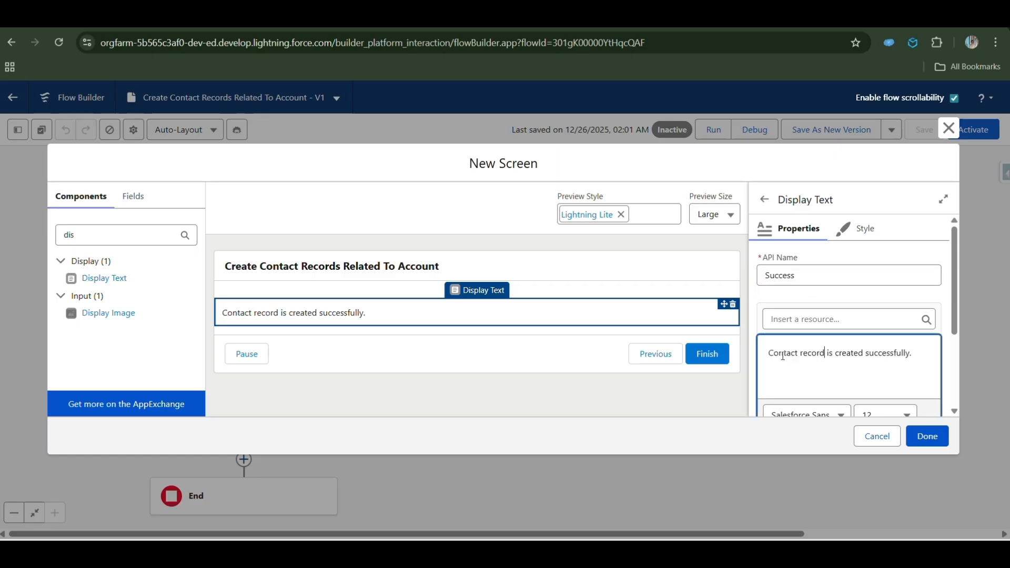
Step: Make the success message bold, italic and centred, and finish the SuccessMessage screen
drag(917, 355, 767, 356)
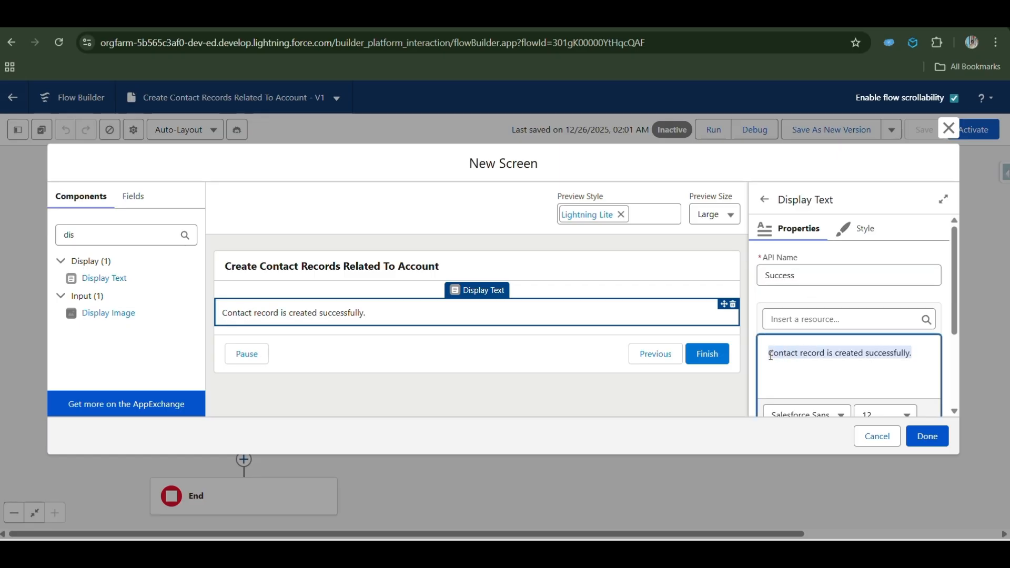
scroll(800, 342, down, 3)
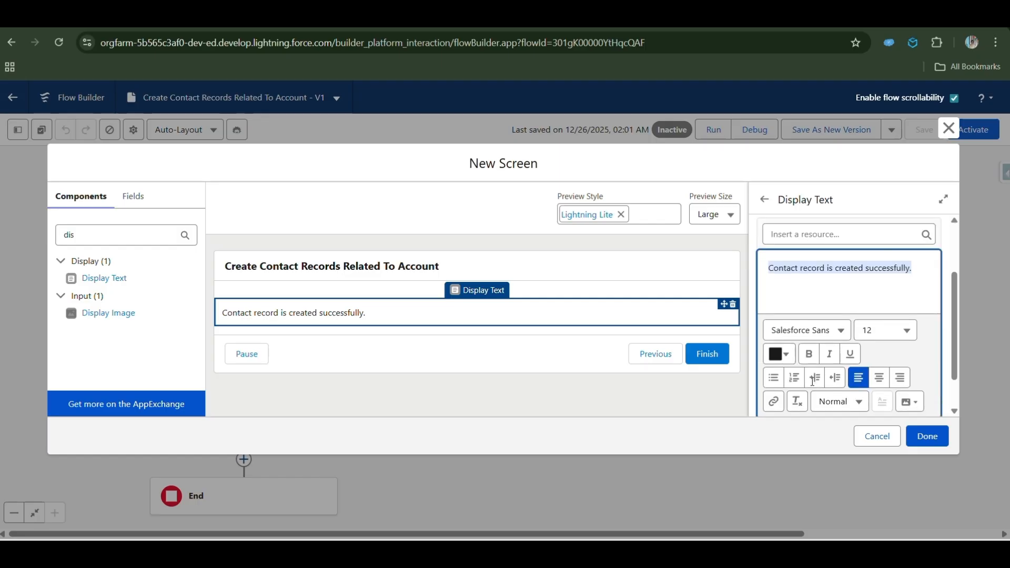
click(808, 309)
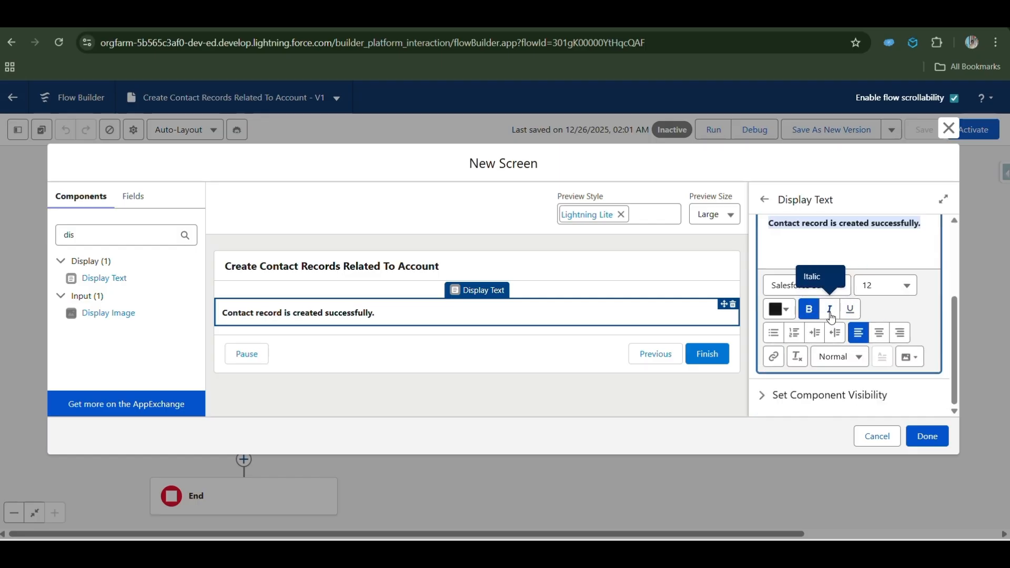
click(830, 315)
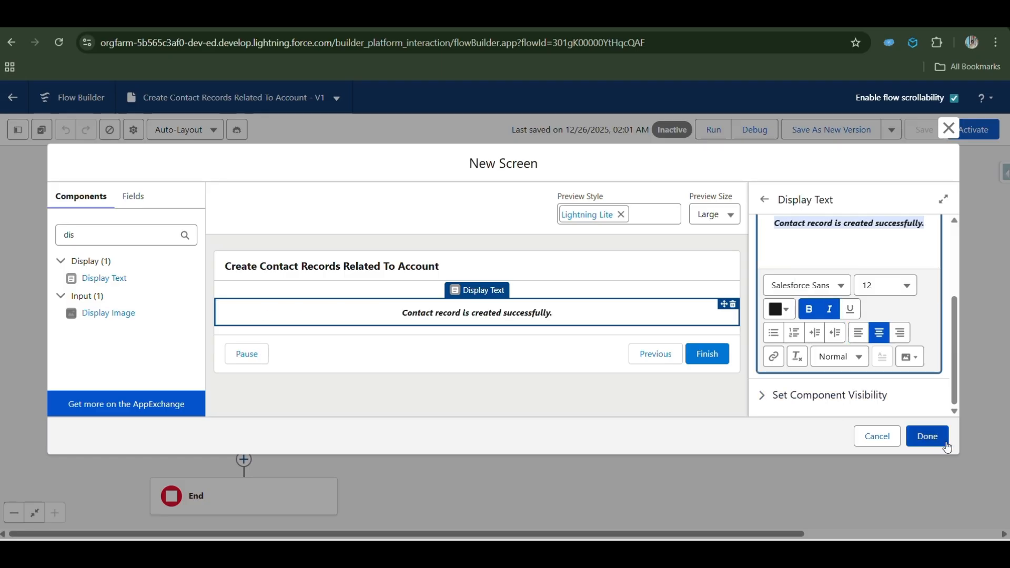
click(929, 438)
Step: Save the flow as a new version labelled Create Contact Records Related To Account and activate it
click(922, 130)
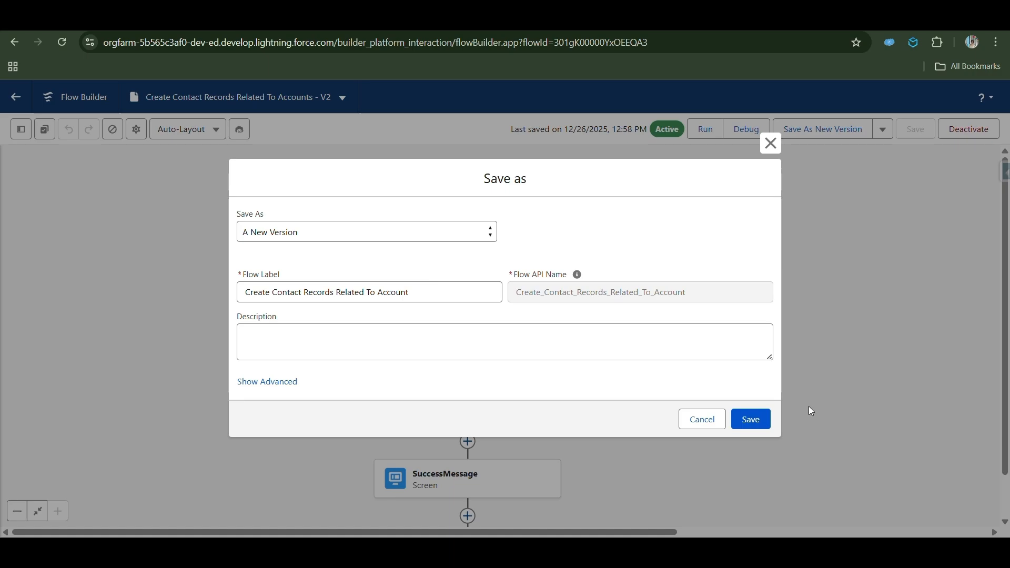
click(751, 420)
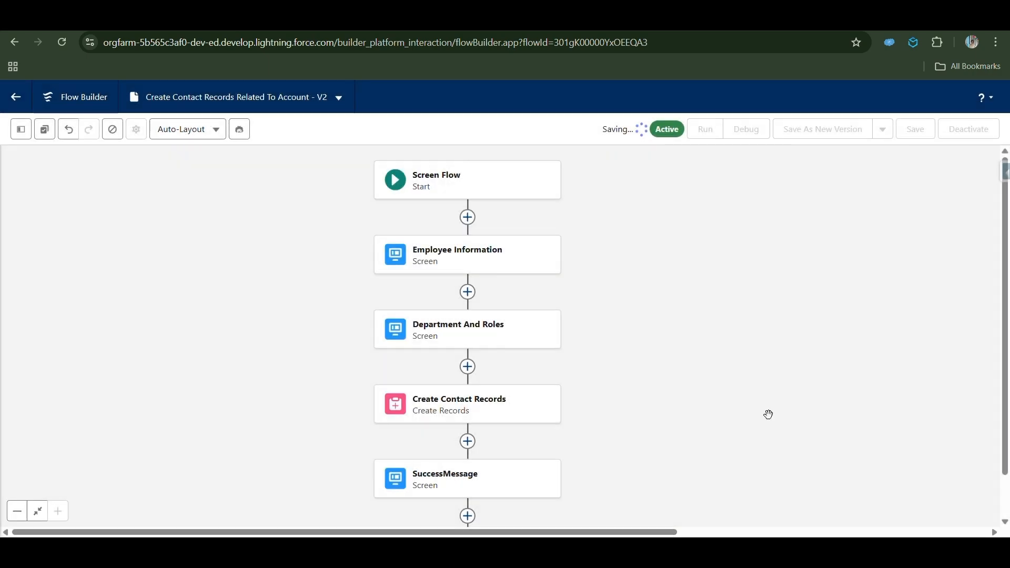
click(964, 130)
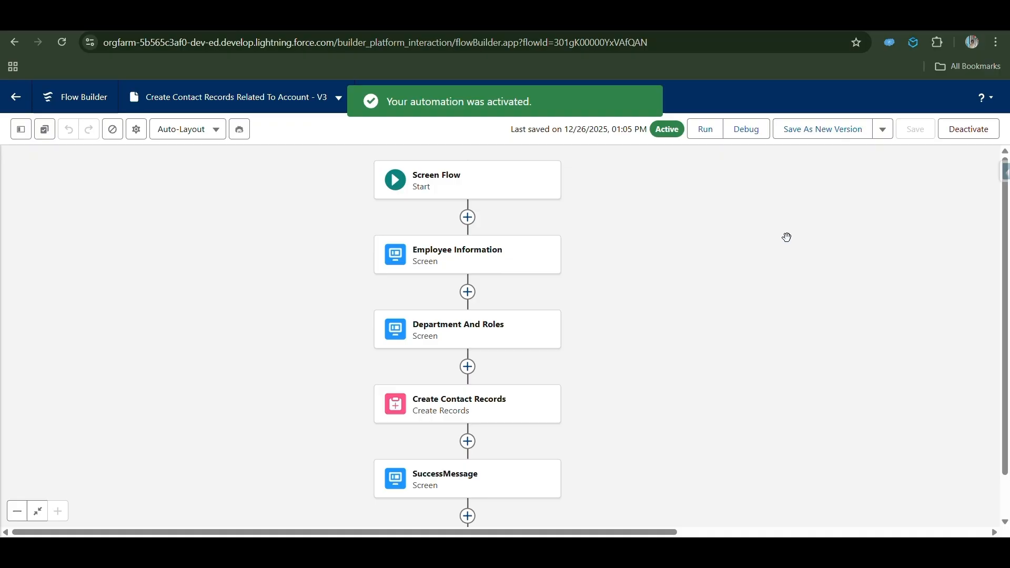
Step: Return to the account record and open its record page for editing in Lightning App Builder
key(alt+Left)
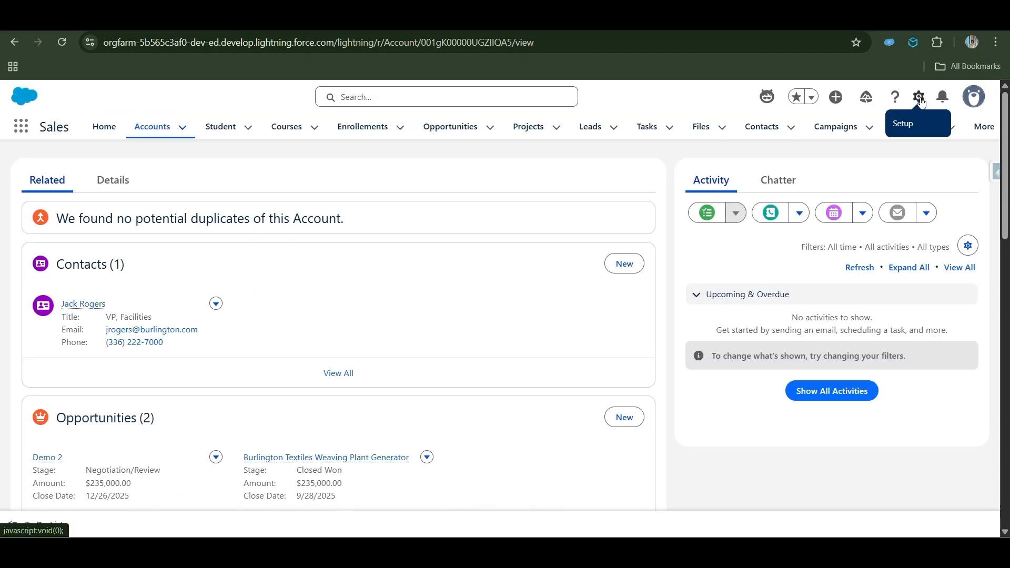
click(920, 100)
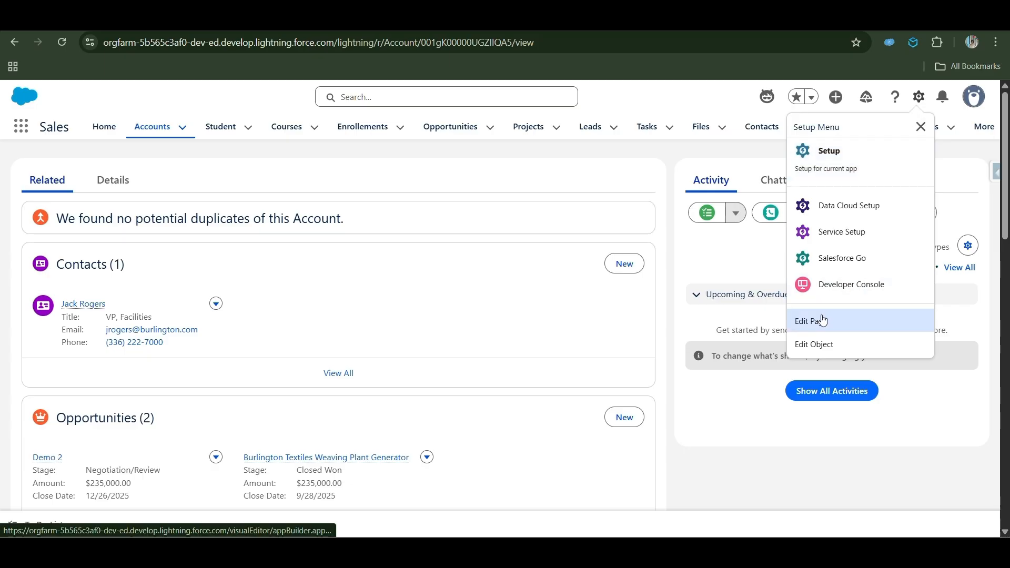
click(823, 319)
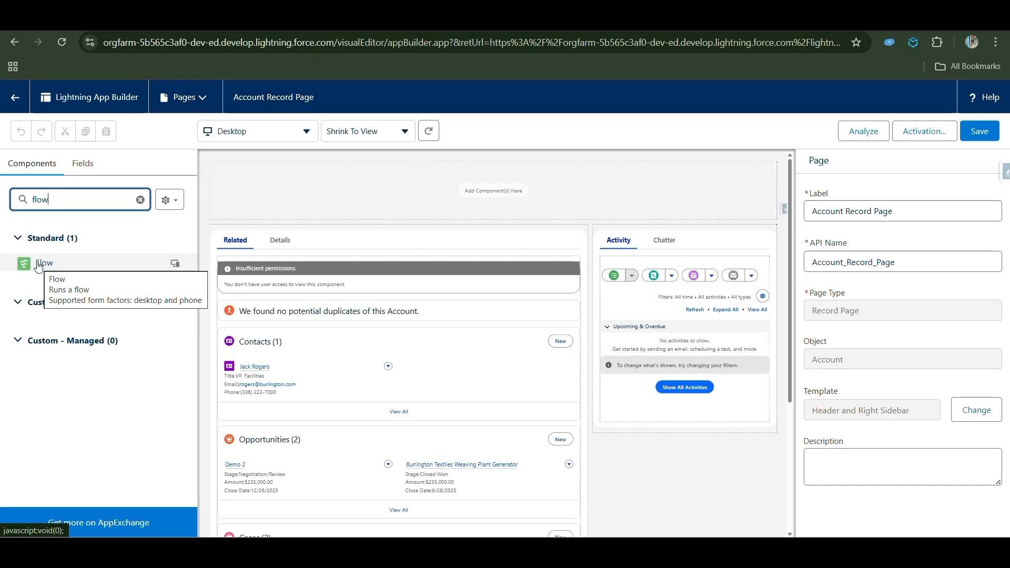
Step: Place a Flow component below the Activity section and set its flow to Create Contact Records Related To Account
drag(39, 265, 603, 430)
click(840, 269)
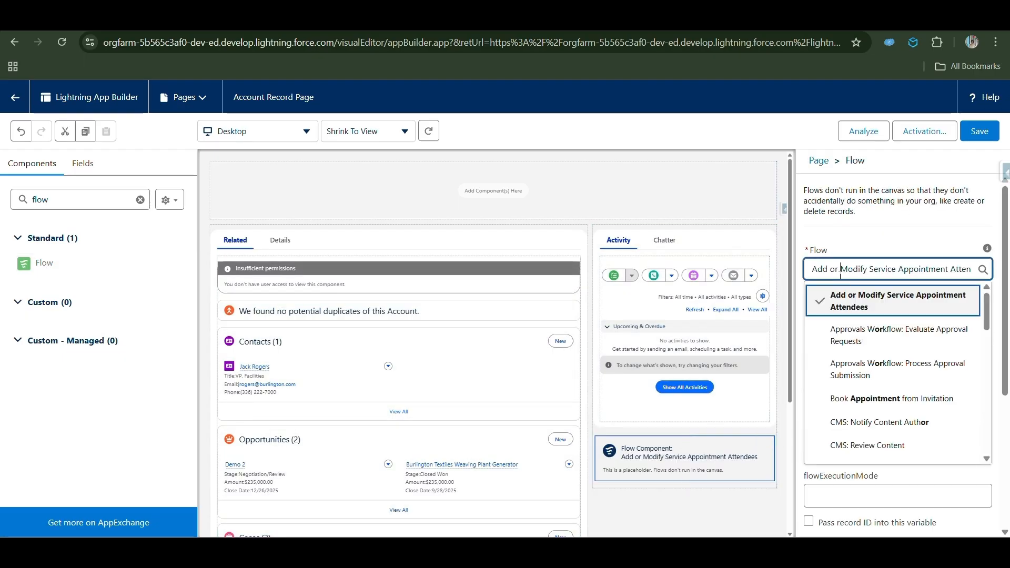
key(ctrl+a)
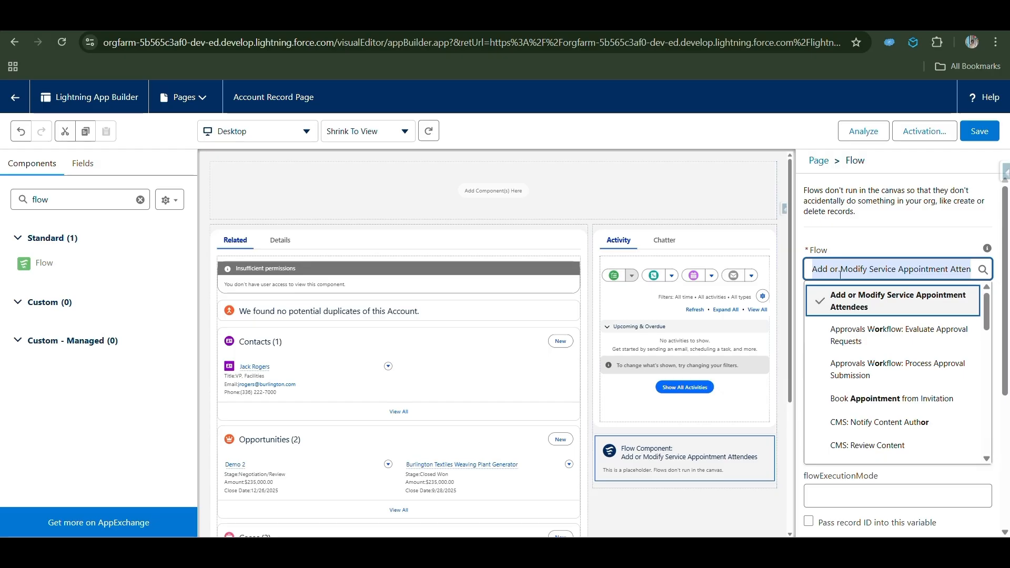
text(cre)
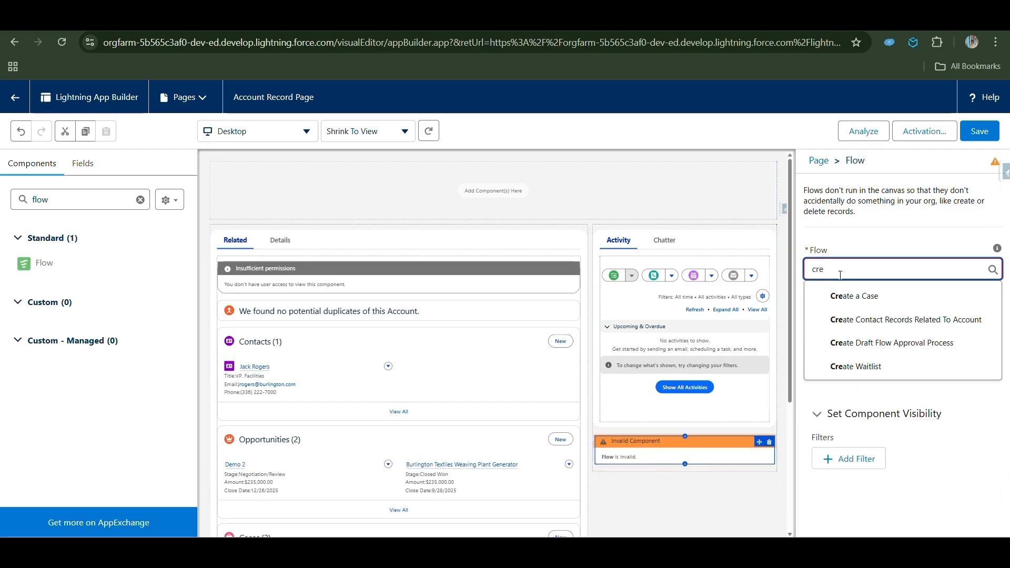
click(852, 322)
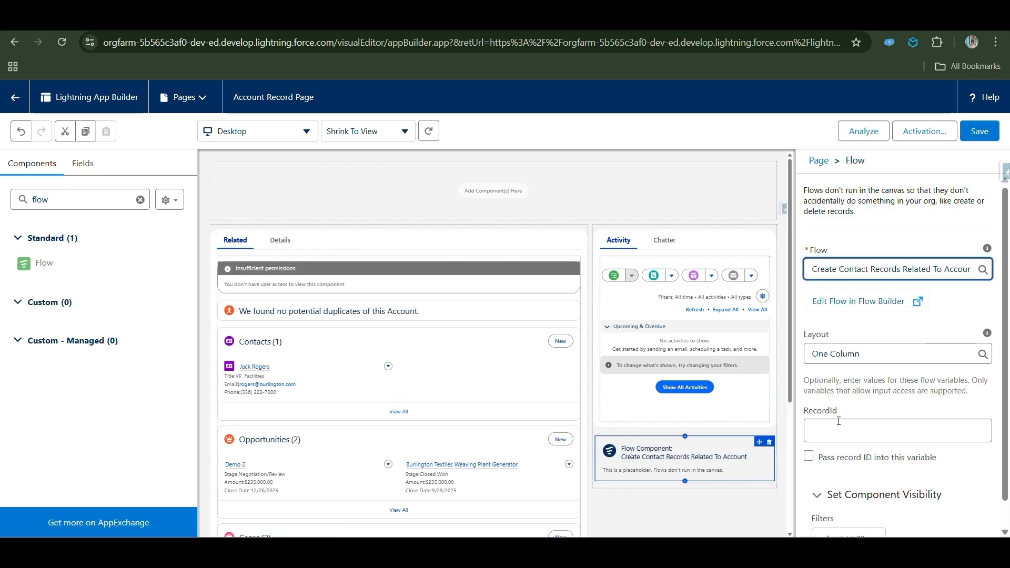
Step: Pass the record ID into the flow's RecordId variable, save the account page and leave the builder
scroll(839, 421, down, 1)
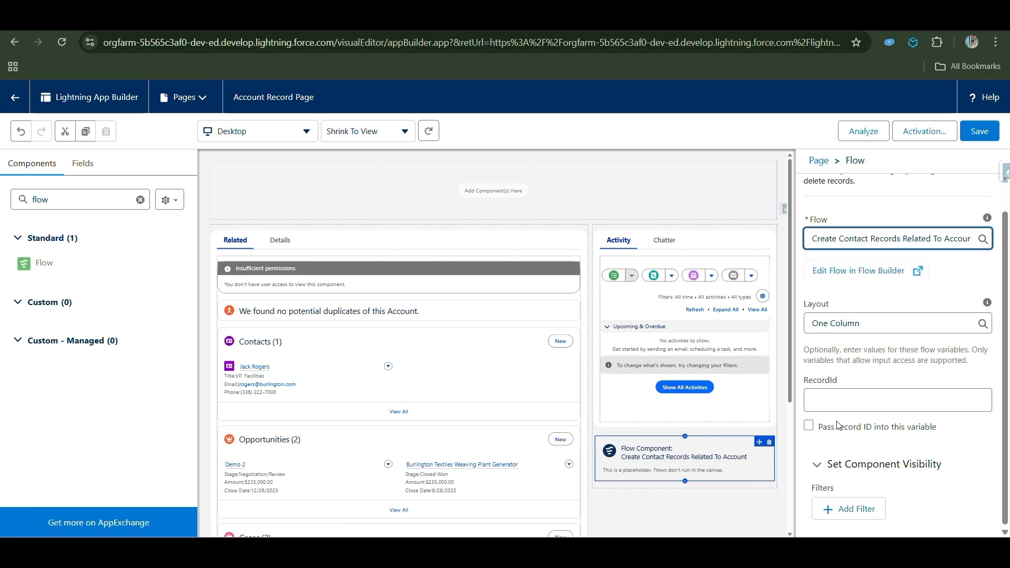
click(809, 427)
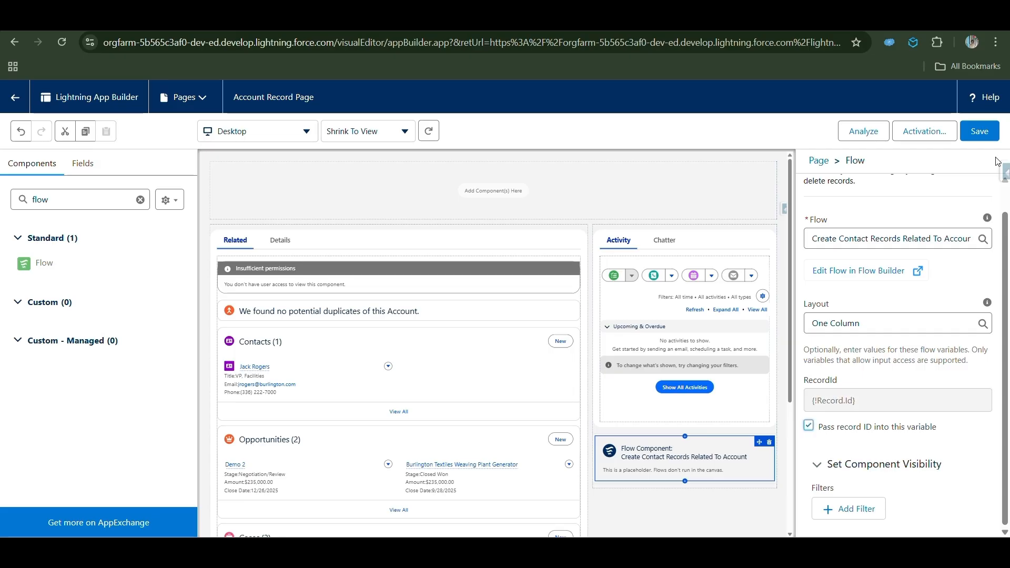
click(977, 137)
click(16, 105)
Step: Open the GenePoint account and bring up its embedded Create Contact Records Related To Account form
click(150, 126)
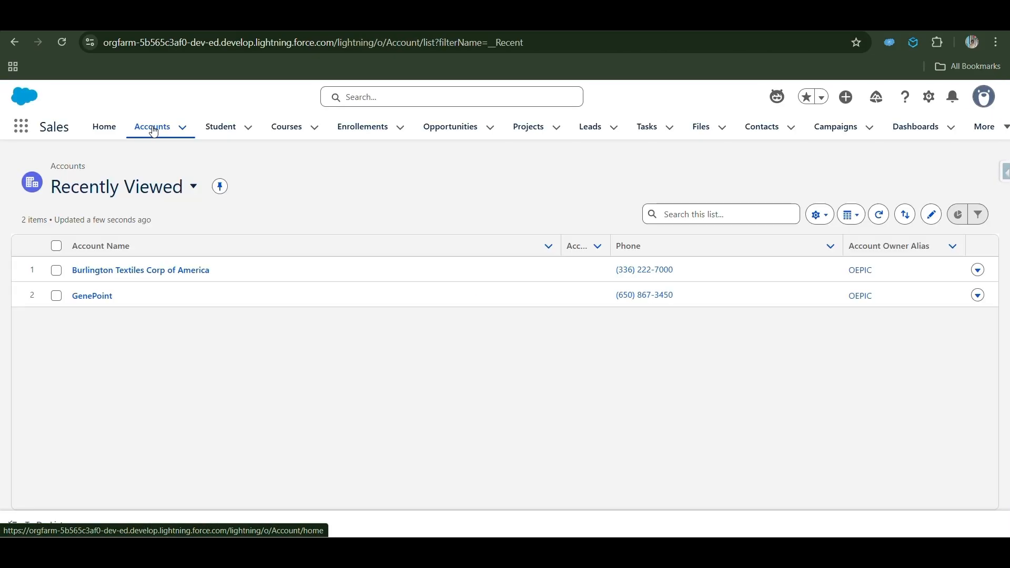
click(100, 302)
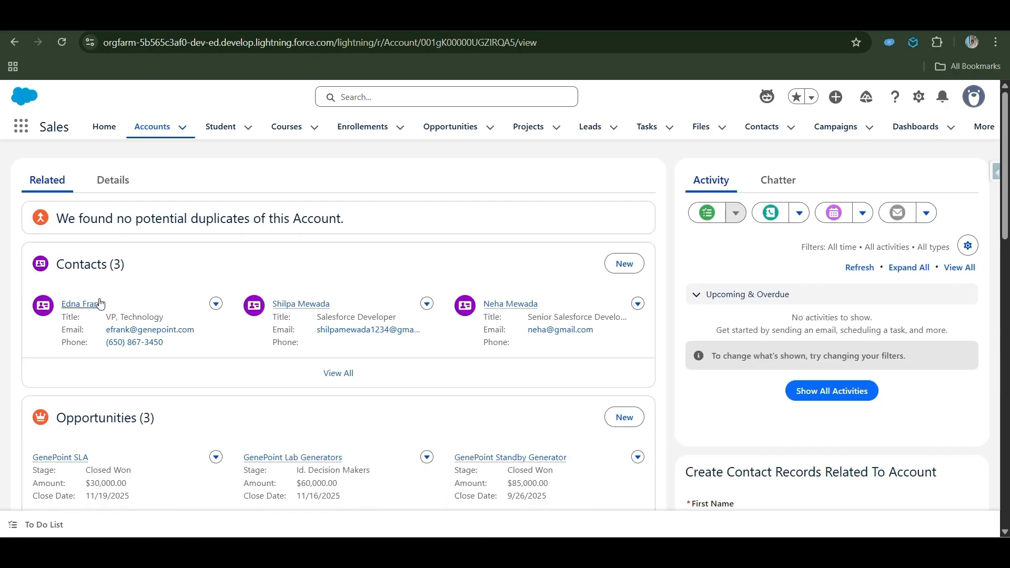
scroll(883, 468, down, 4)
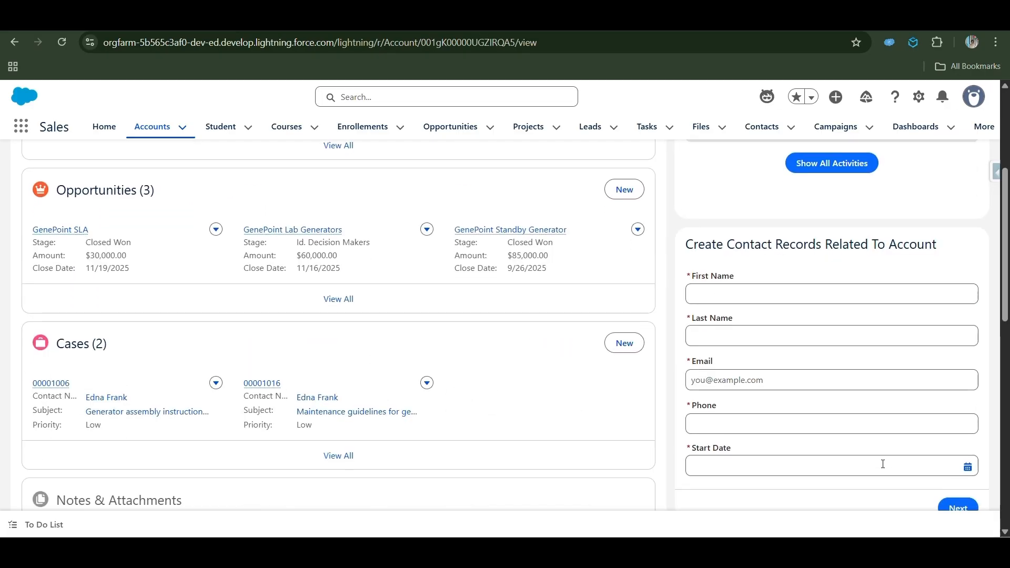
Step: Fill in the contact's first name, last name, email and phone, set Start Date to Dec 31, 2025, and continue
click(967, 465)
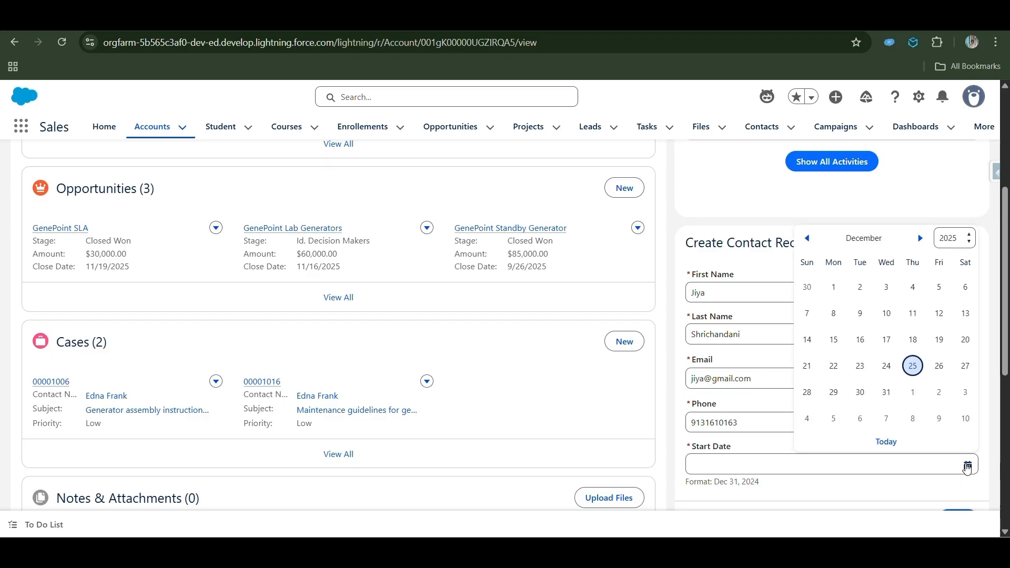
click(886, 392)
scroll(879, 460, down, 3)
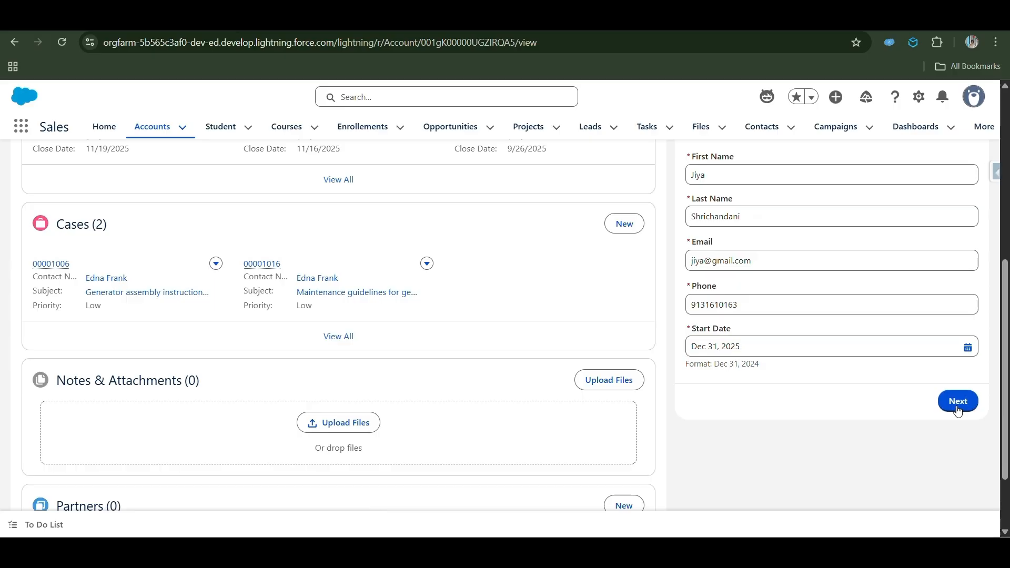
click(959, 401)
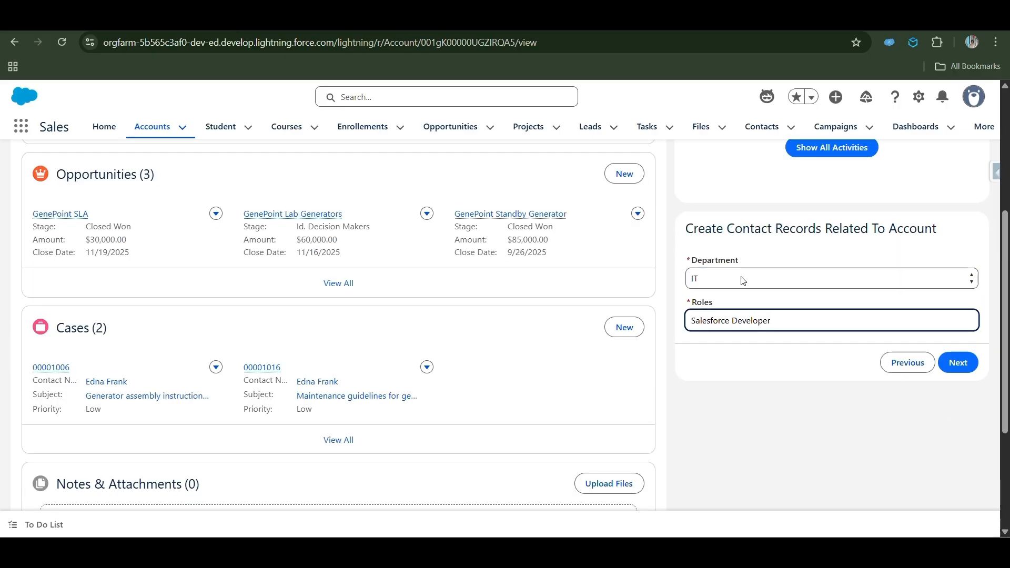
Step: Submit department IT and role Salesforce Developer for the contact, and finish the flow
click(958, 363)
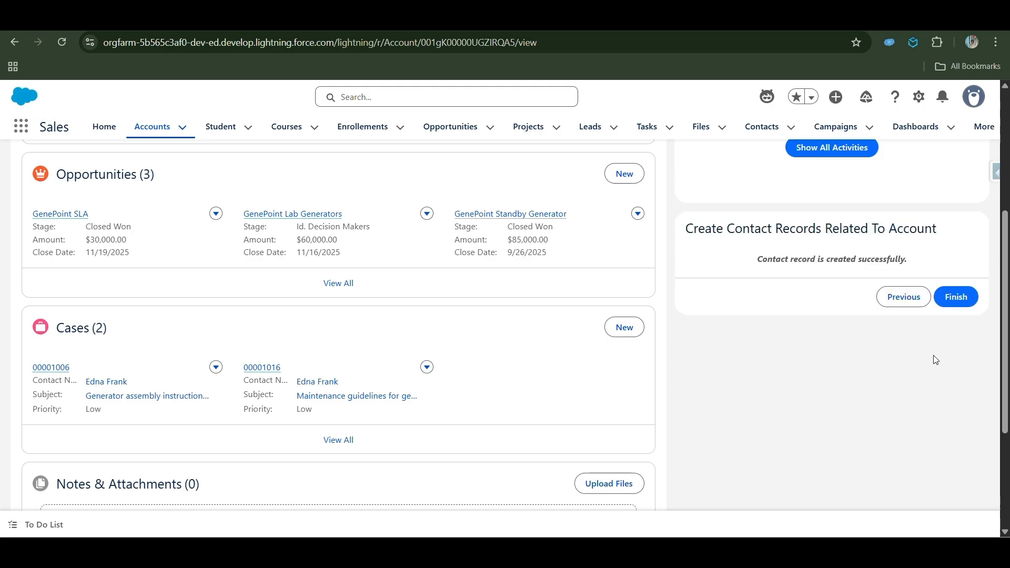
drag(763, 273, 993, 264)
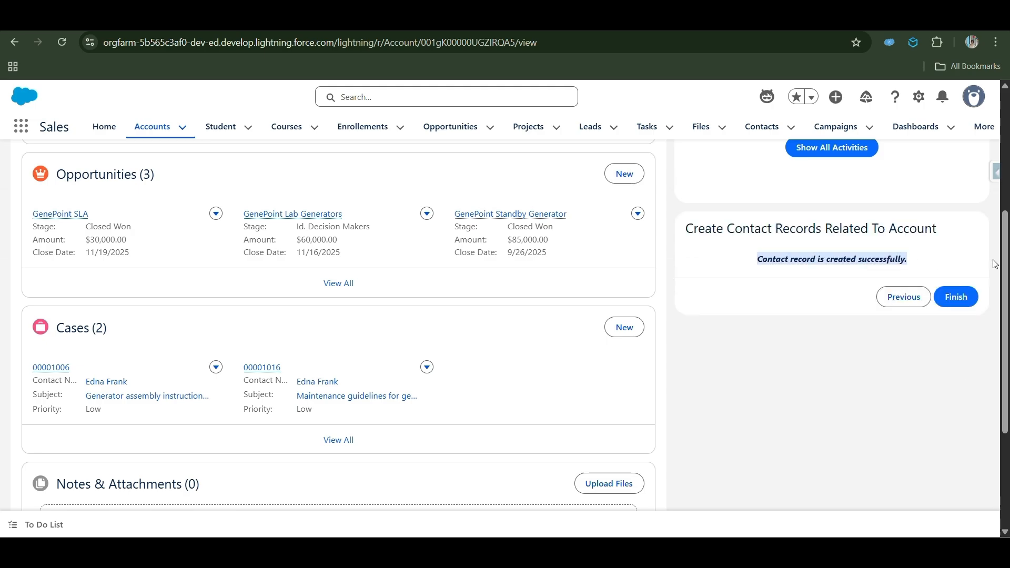
click(957, 296)
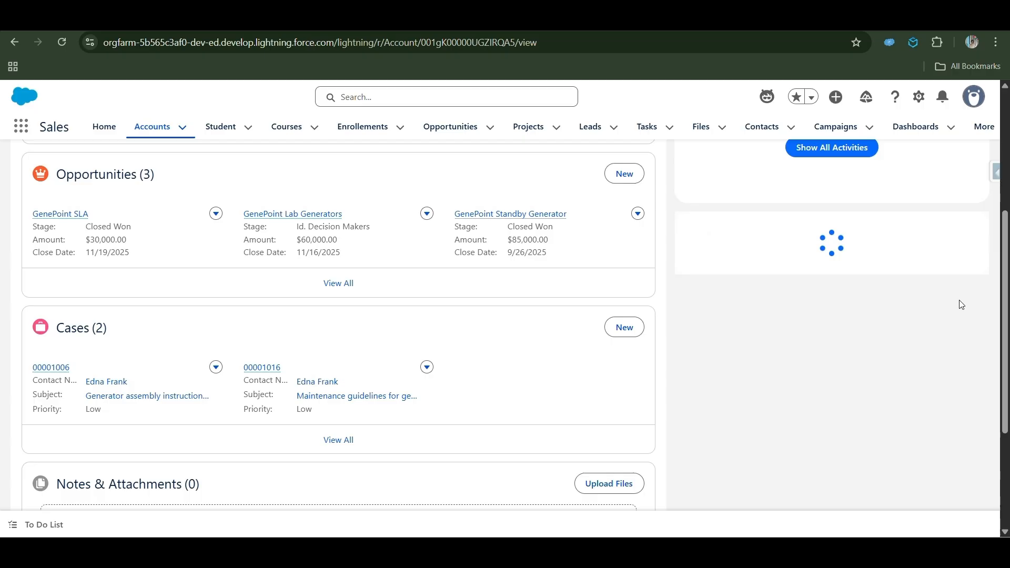